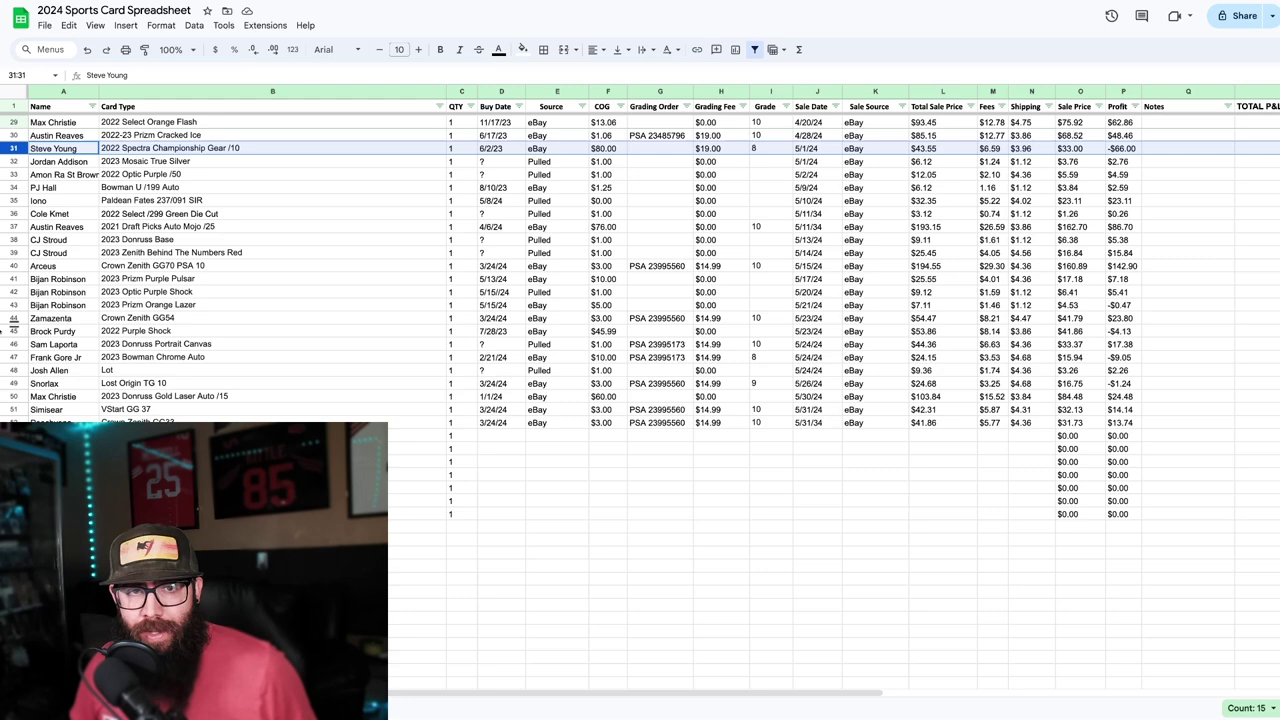
# Go through the sales records in rows 32 to 38 one at a time, examining each card's cost, grade, sale price and profit
pyautogui.click(14, 161)
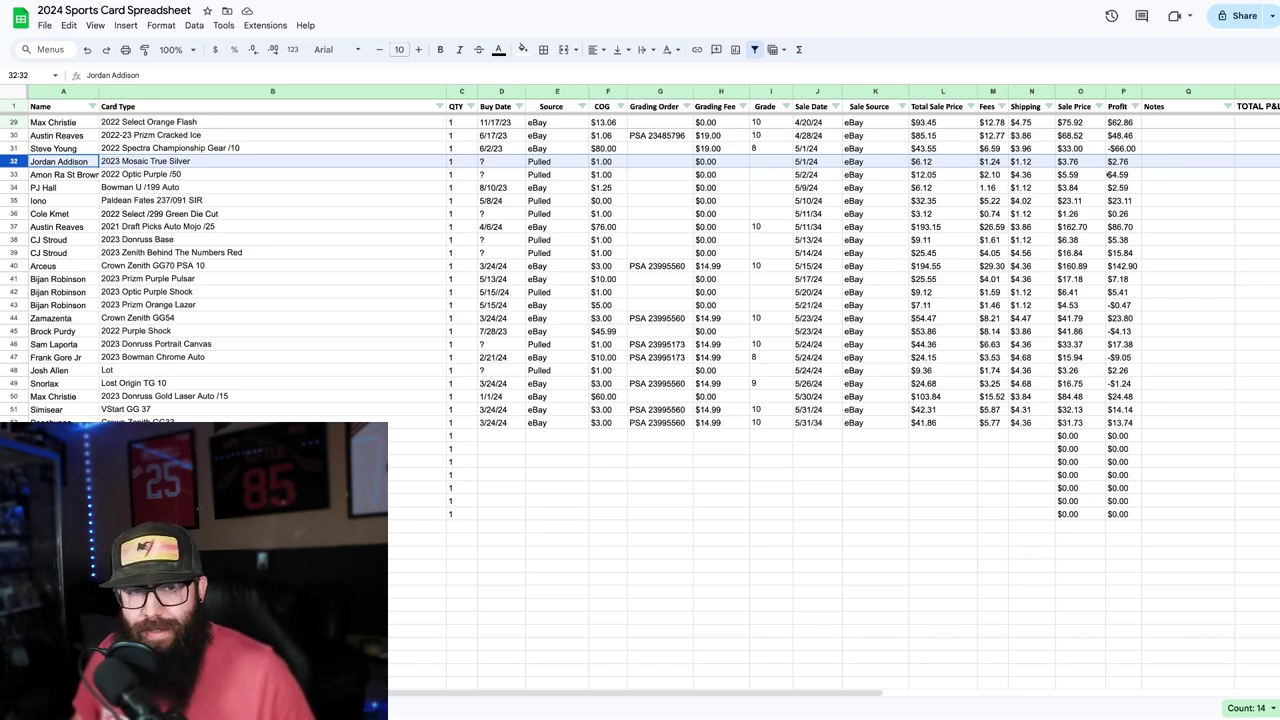
pyautogui.click(22, 174)
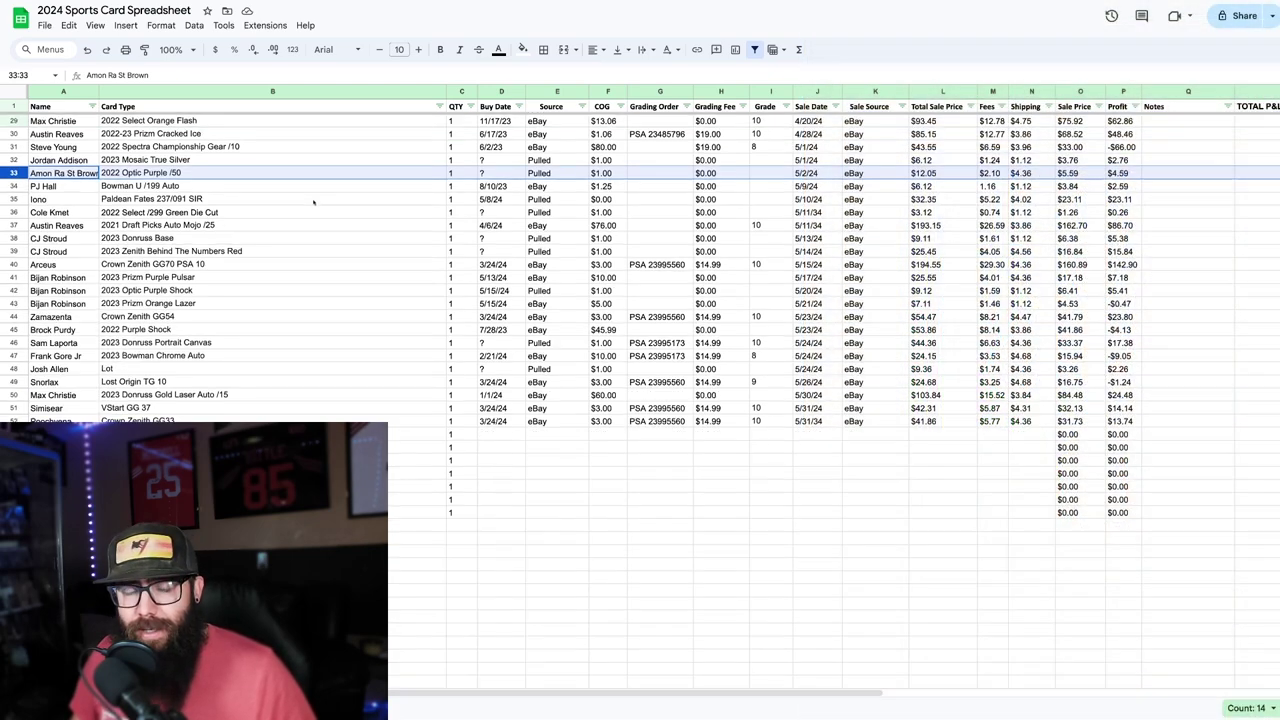
pyautogui.scroll(-1, 319, 213)
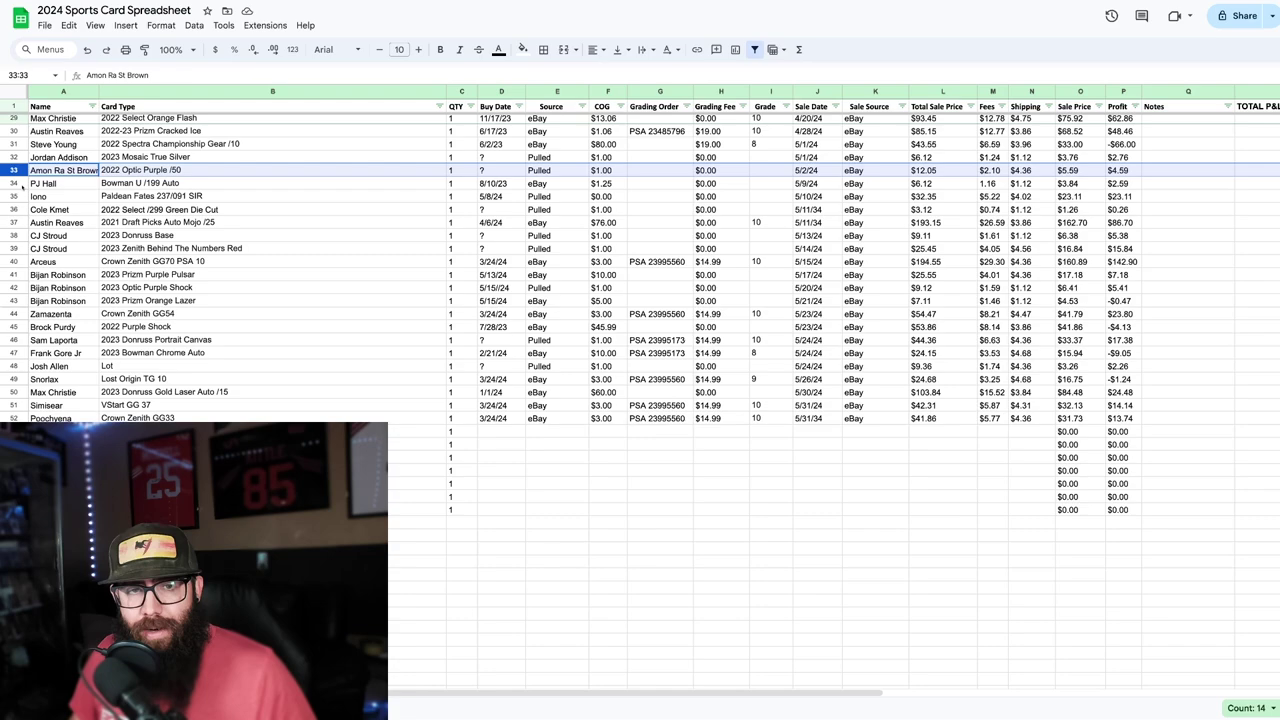
pyautogui.click(22, 183)
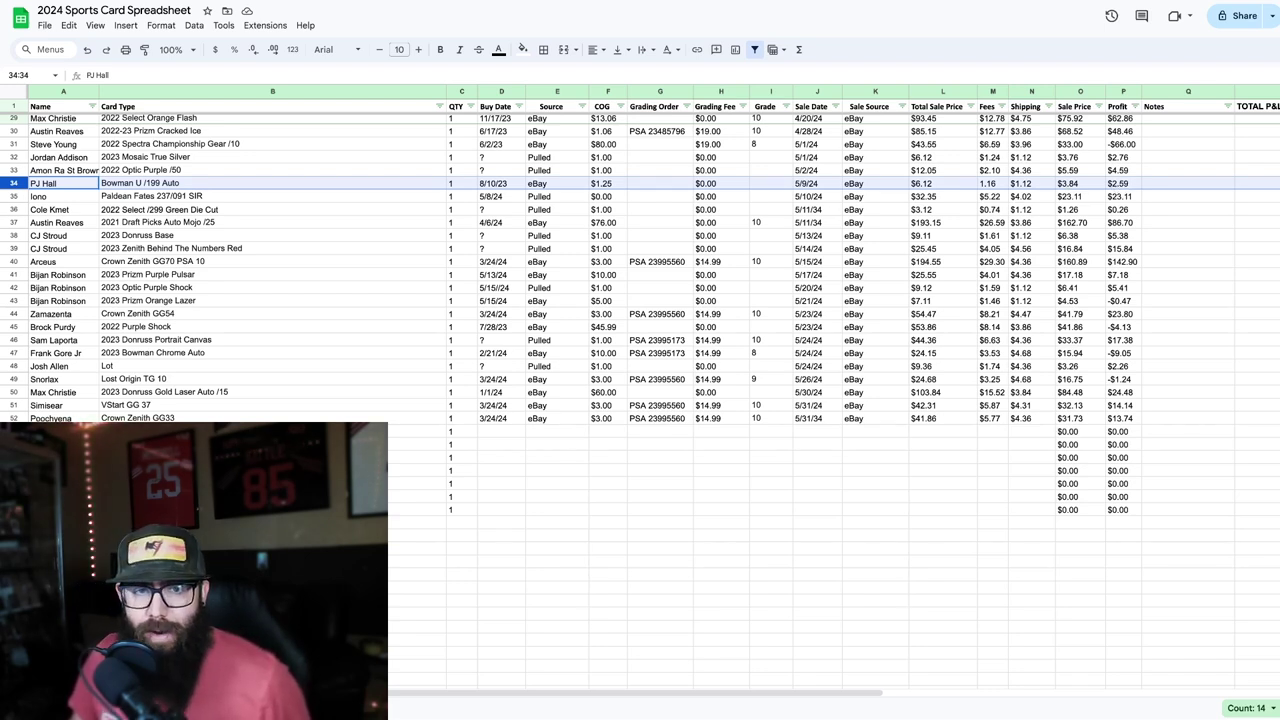
pyautogui.click(16, 196)
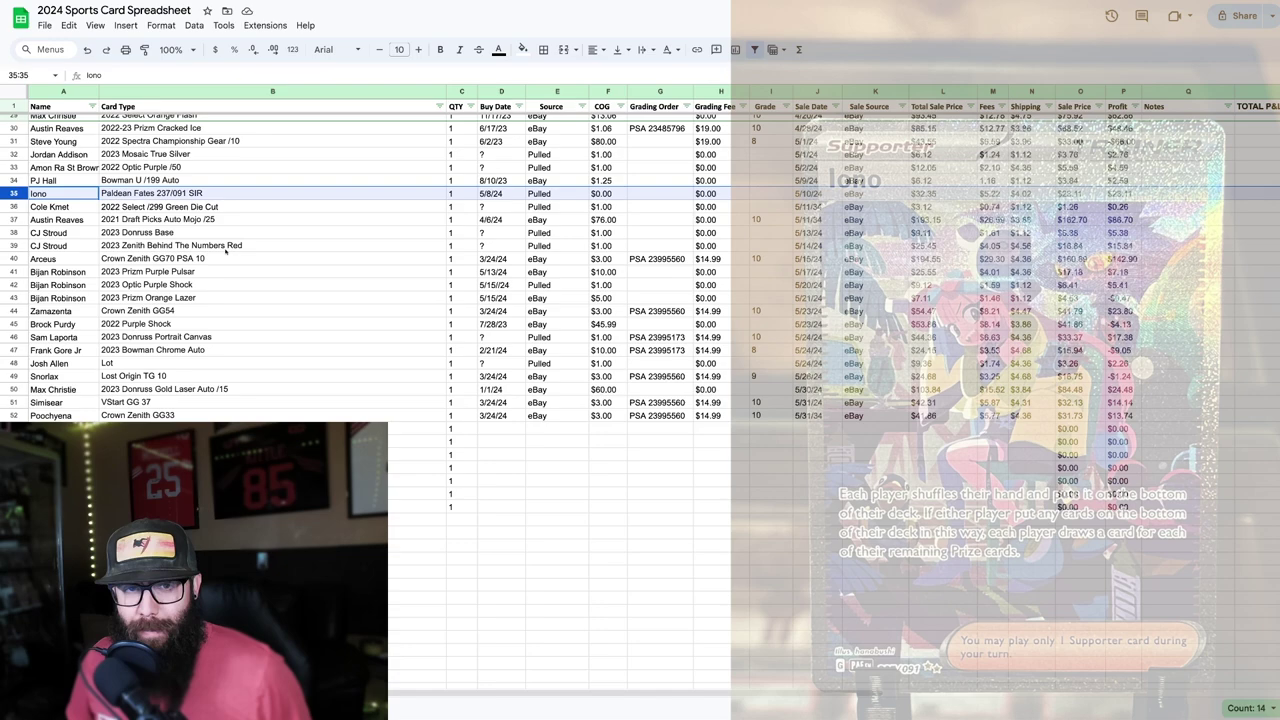
pyautogui.scroll(-2, 210, 245)
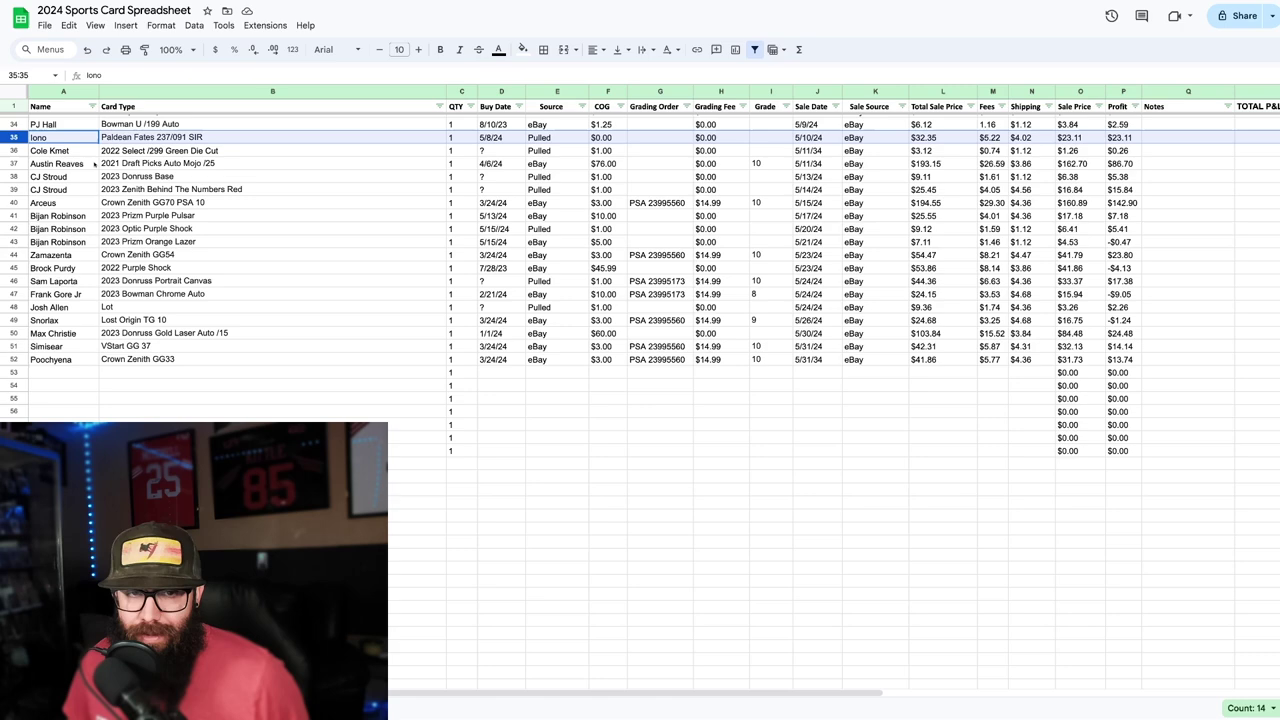
pyautogui.click(14, 150)
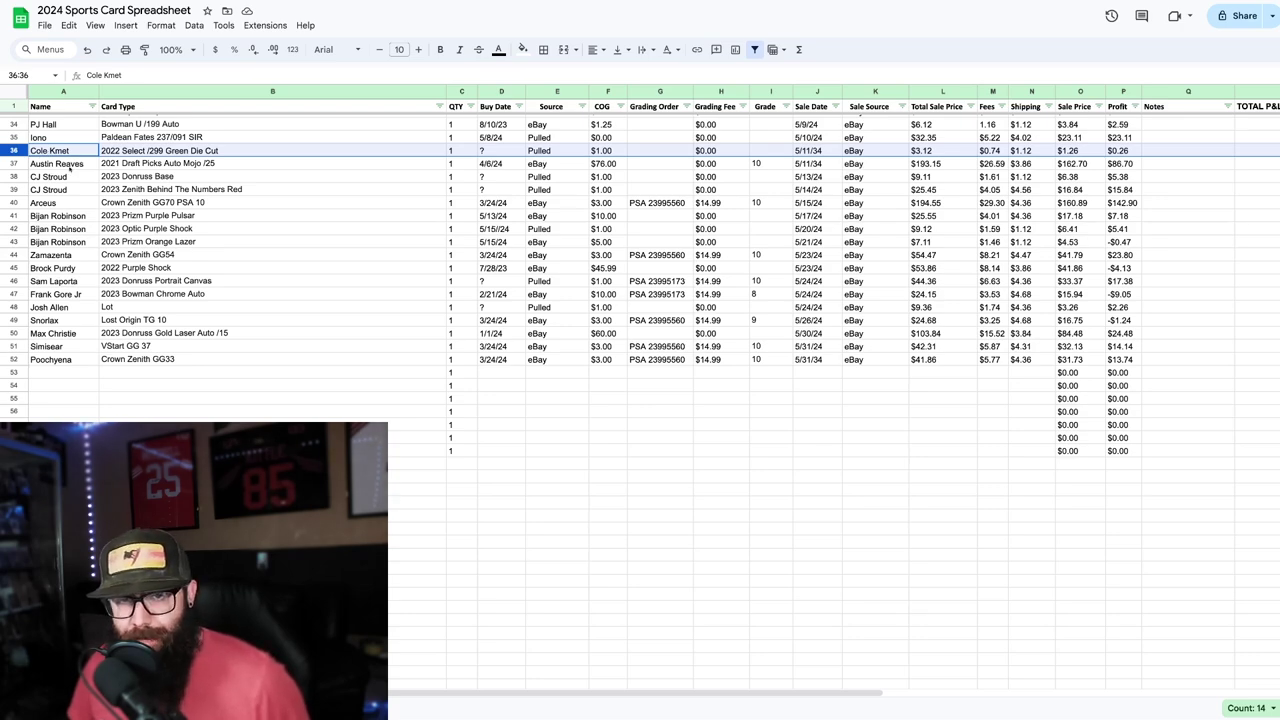
pyautogui.click(69, 167)
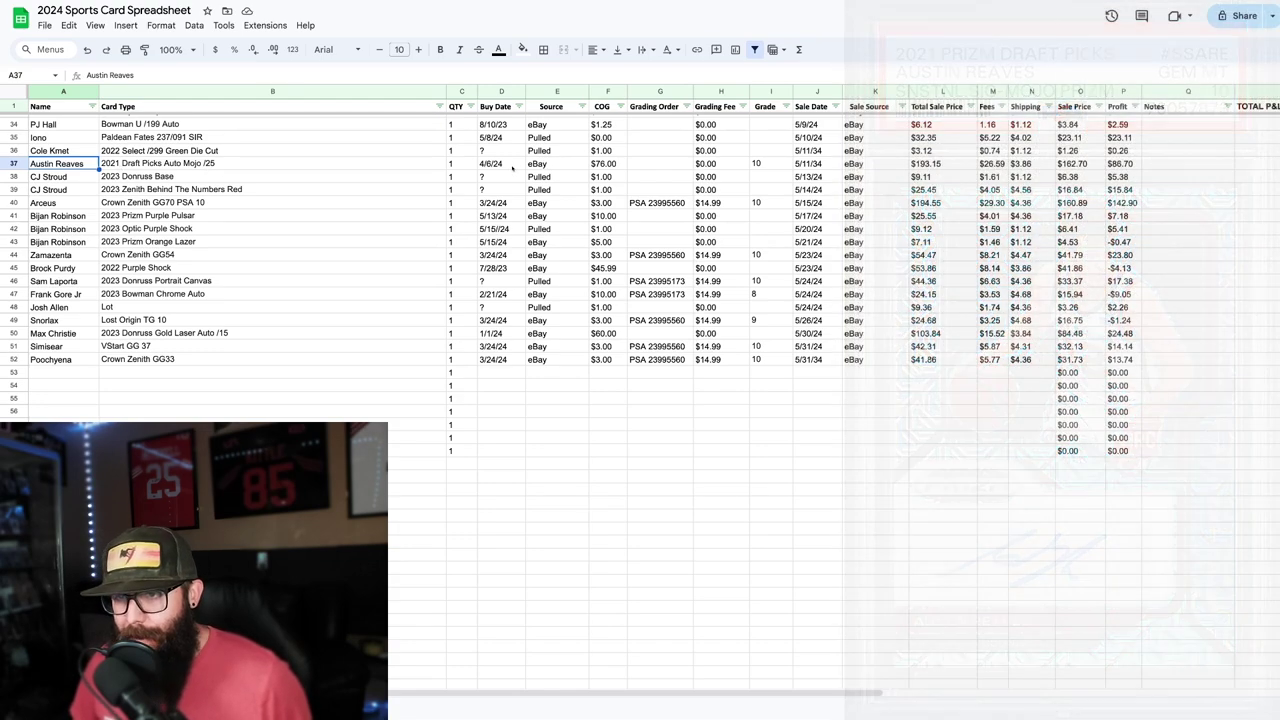
pyautogui.click(505, 164)
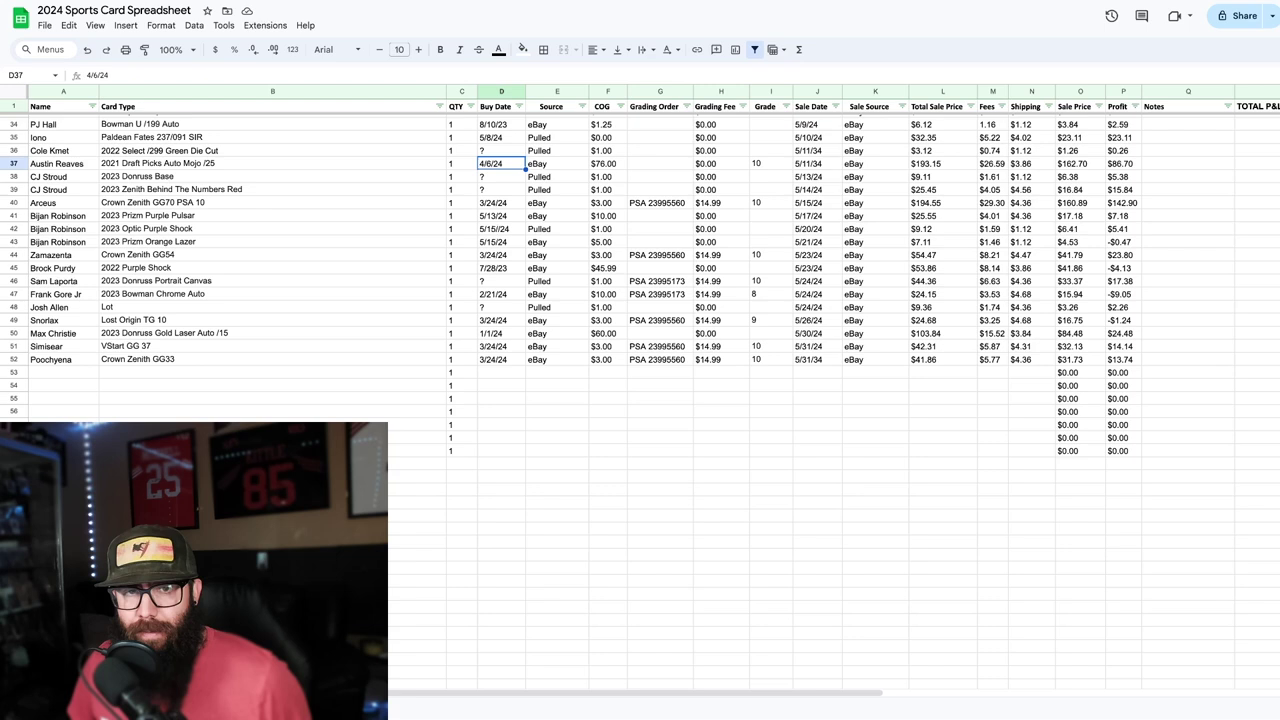
pyautogui.click(20, 164)
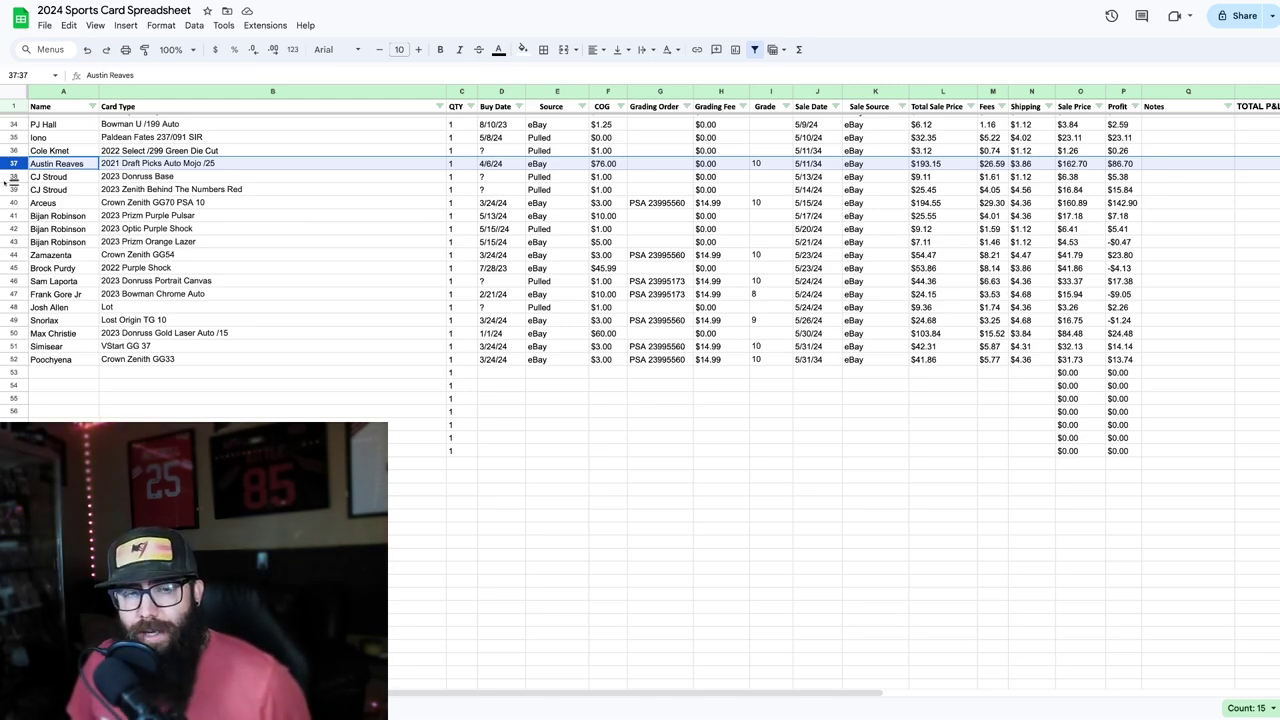
pyautogui.click(14, 177)
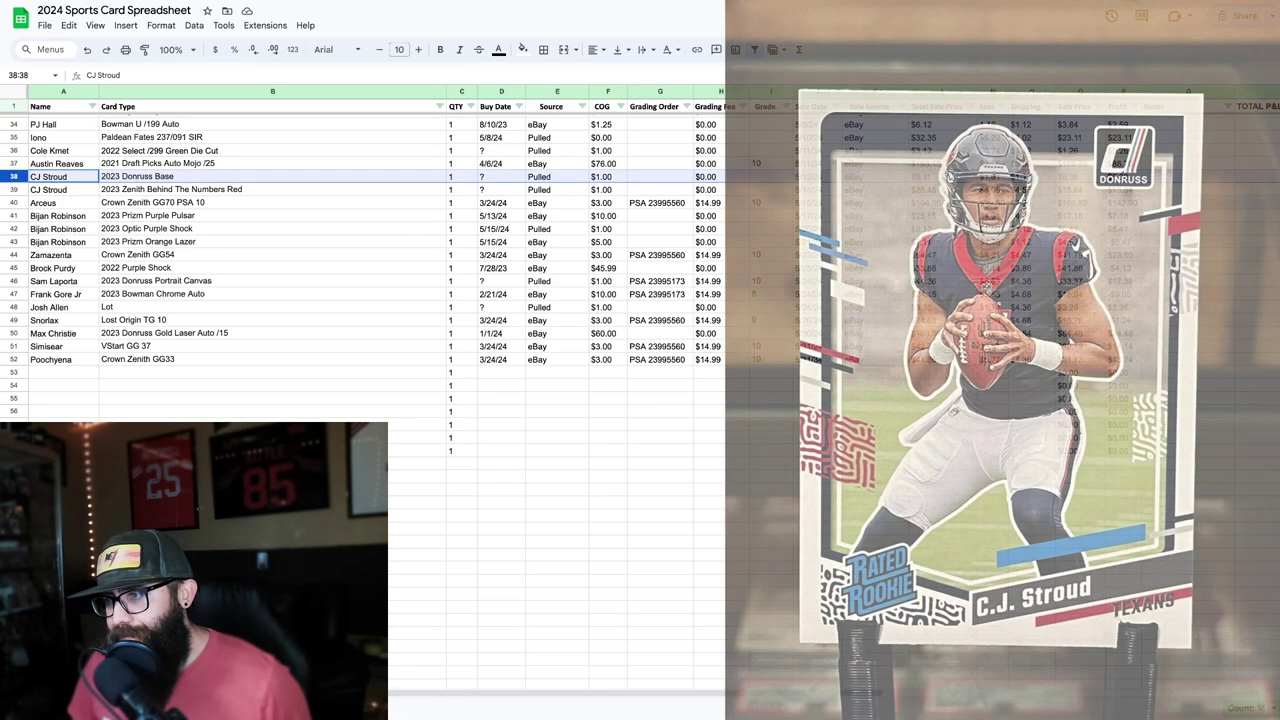
pyautogui.scroll(-1, 363, 300)
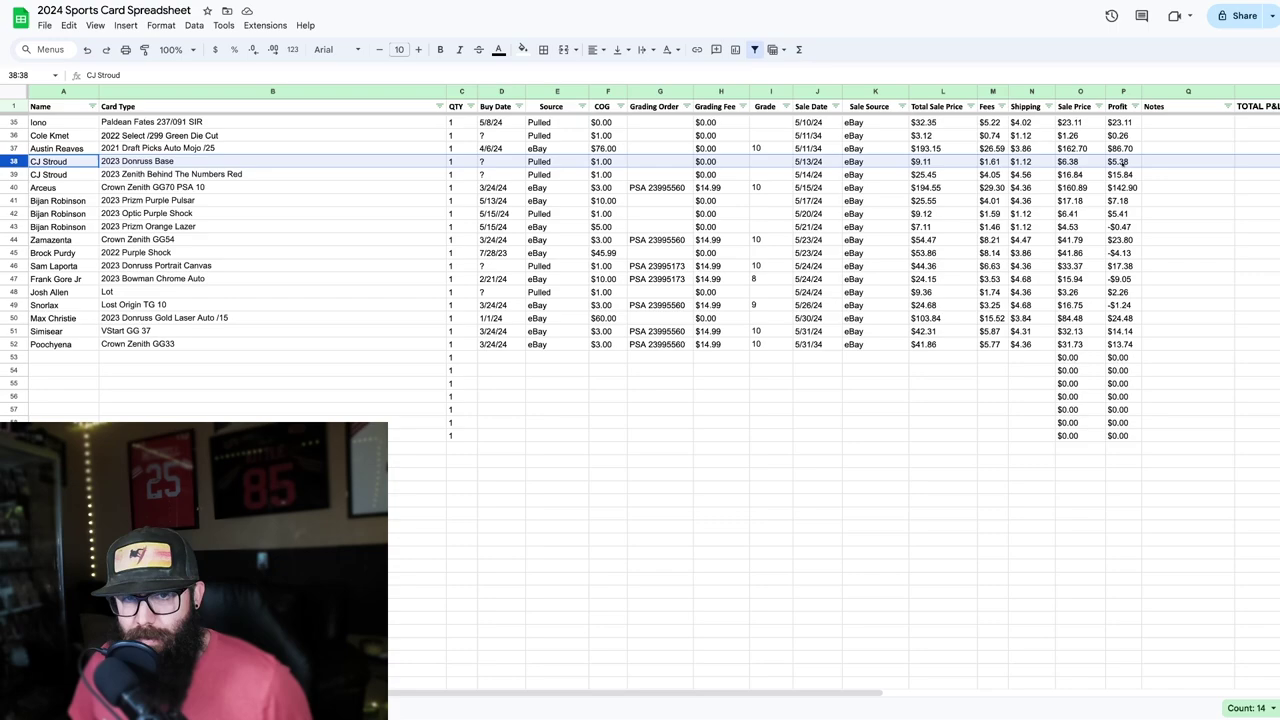
# Set the COG of the 2023 Zenith Behind The Numbers Red card in row 39 to 0
pyautogui.click(14, 174)
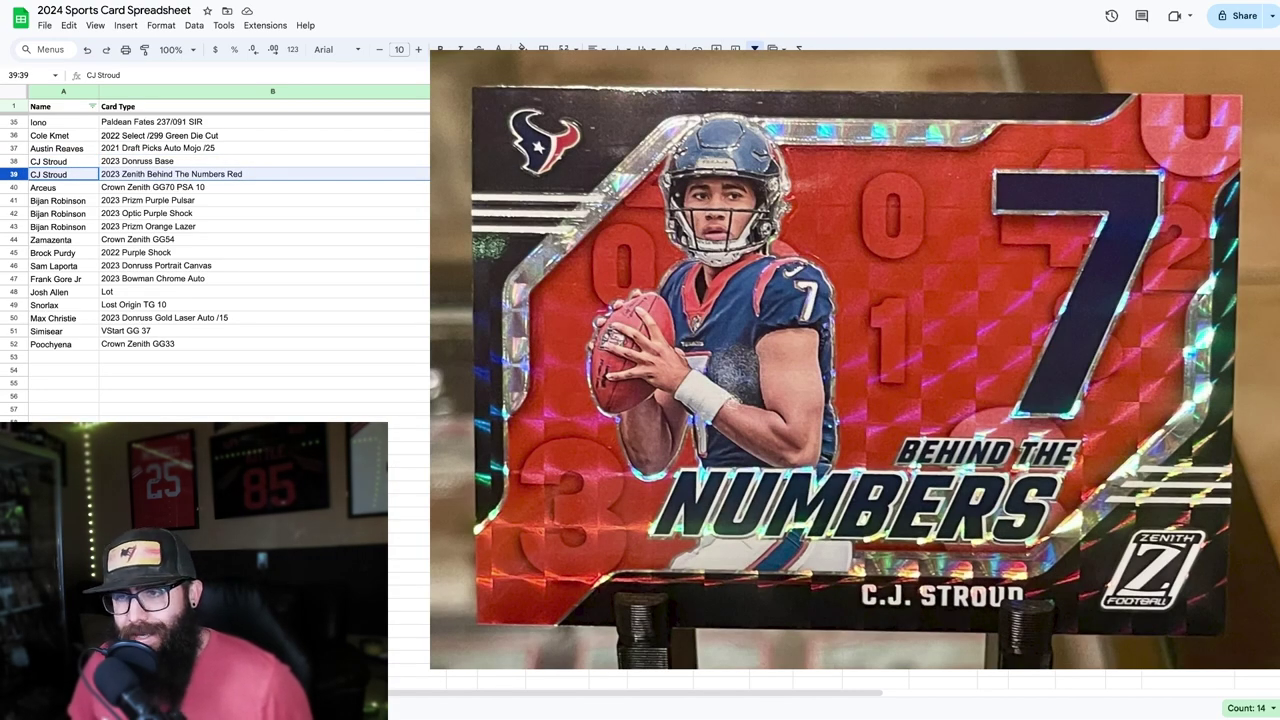
pyautogui.click(607, 174)
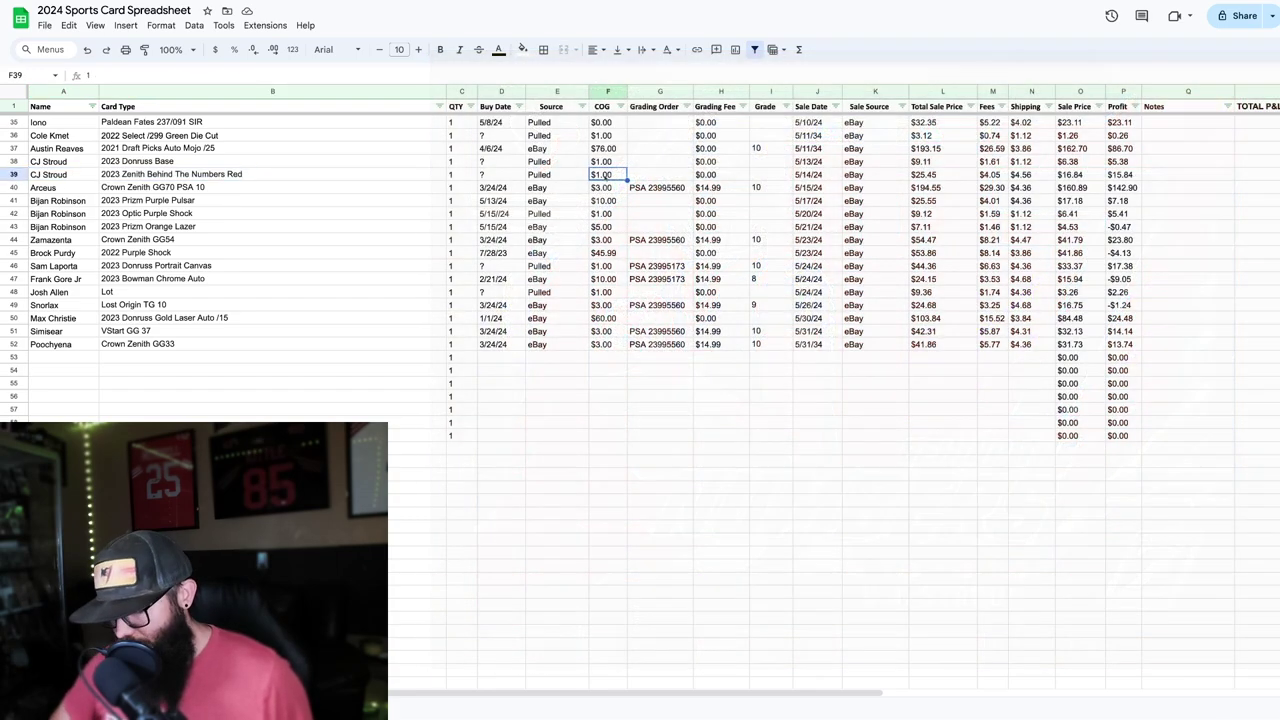
pyautogui.write('0')
pyautogui.press('Return')
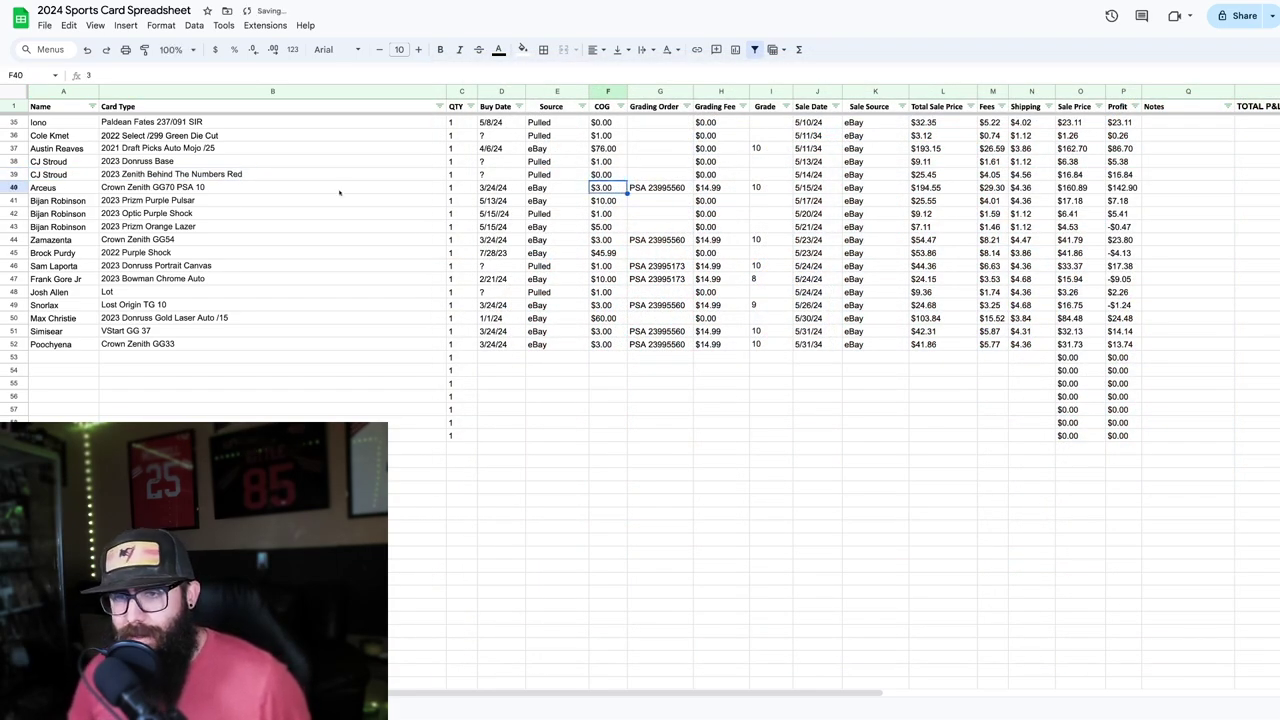
# Examine the sales records in rows 39 to 50 row by row, comparing costs, grading fees, sale prices and profit
pyautogui.click(13, 174)
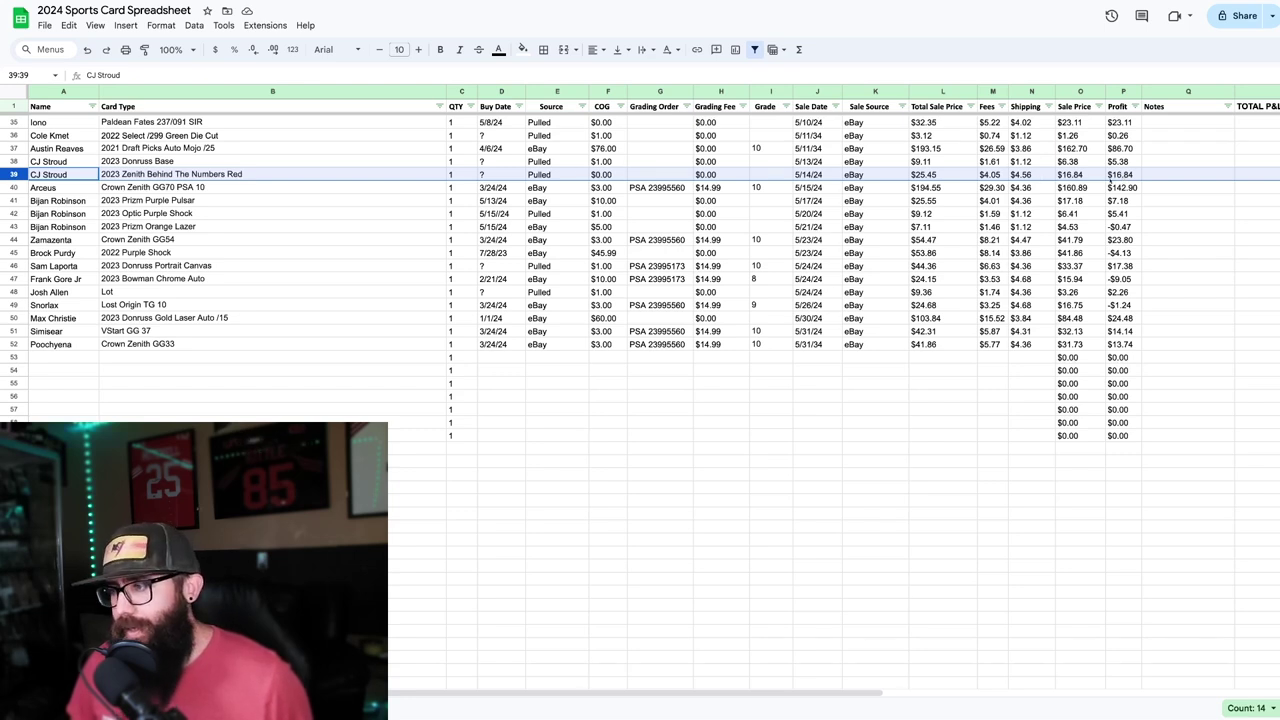
pyautogui.click(17, 188)
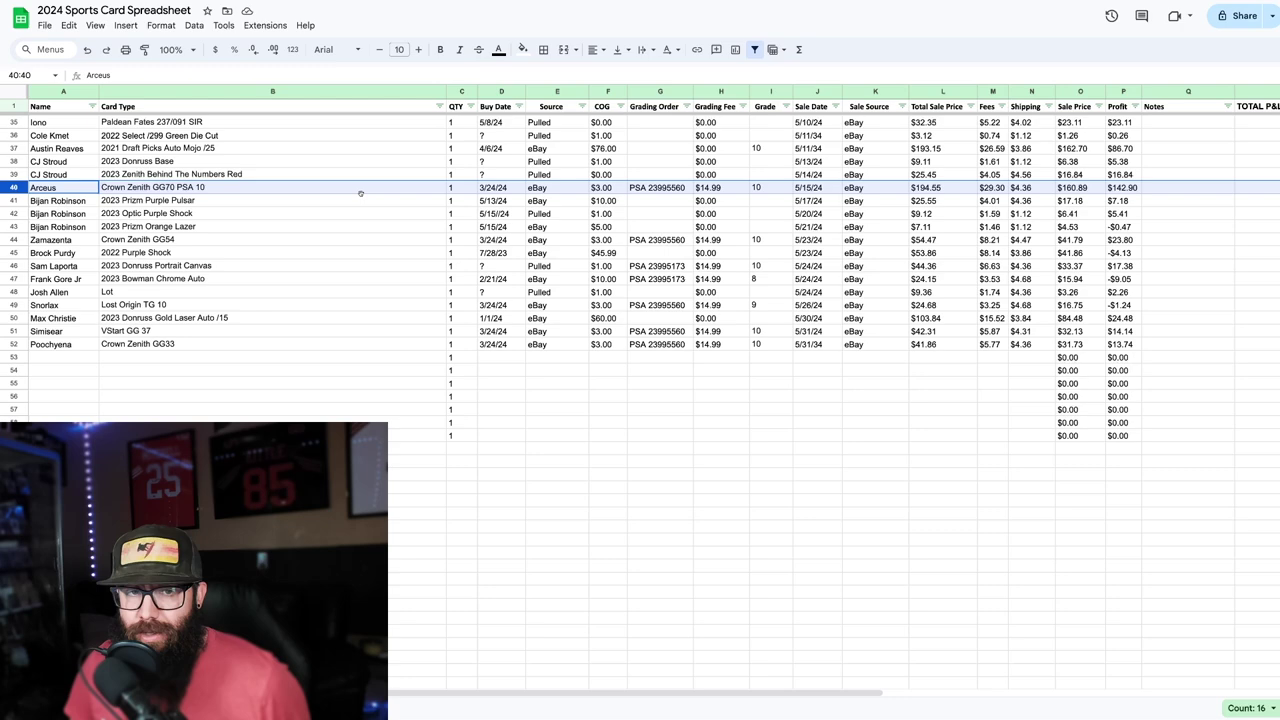
pyautogui.click(14, 201)
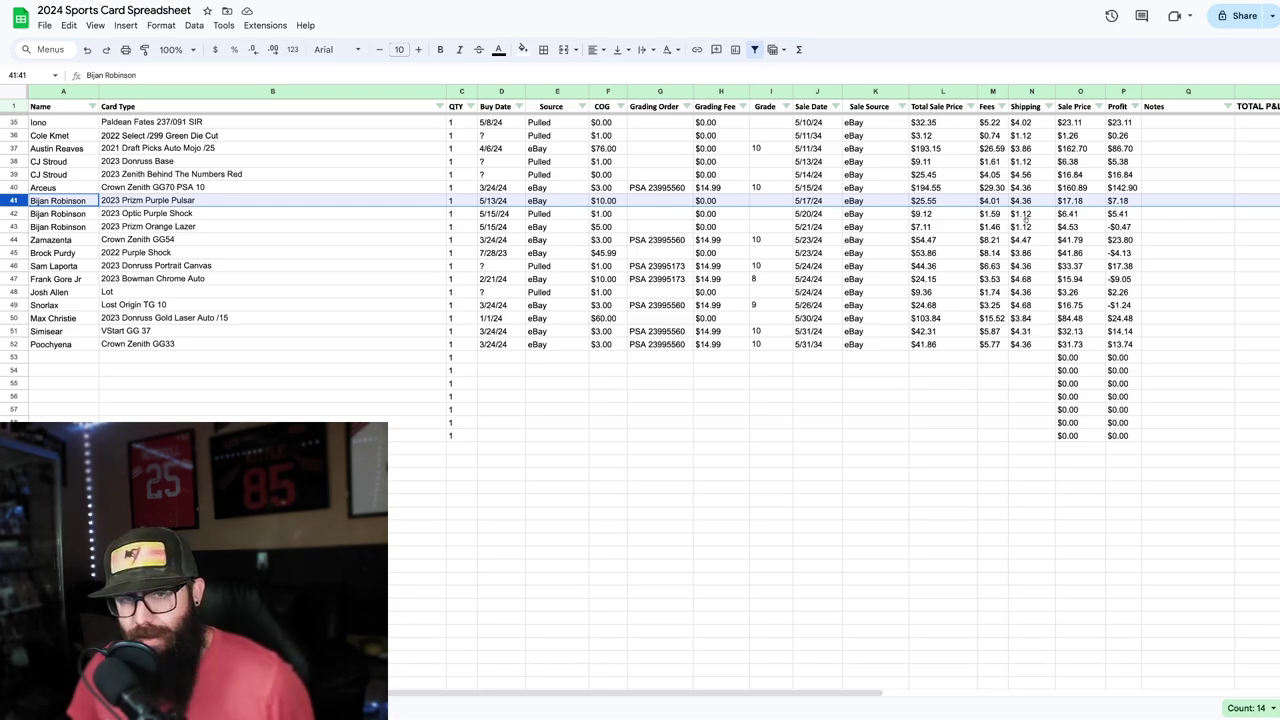
pyautogui.click(20, 214)
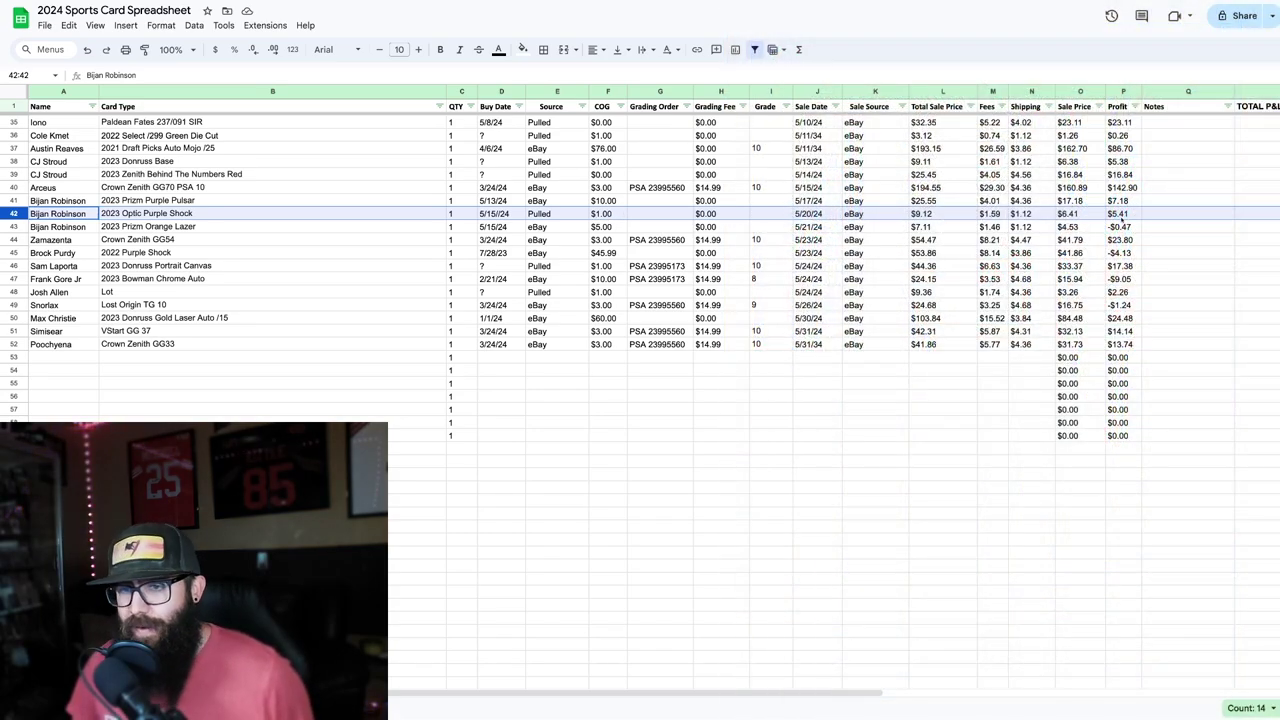
pyautogui.click(14, 227)
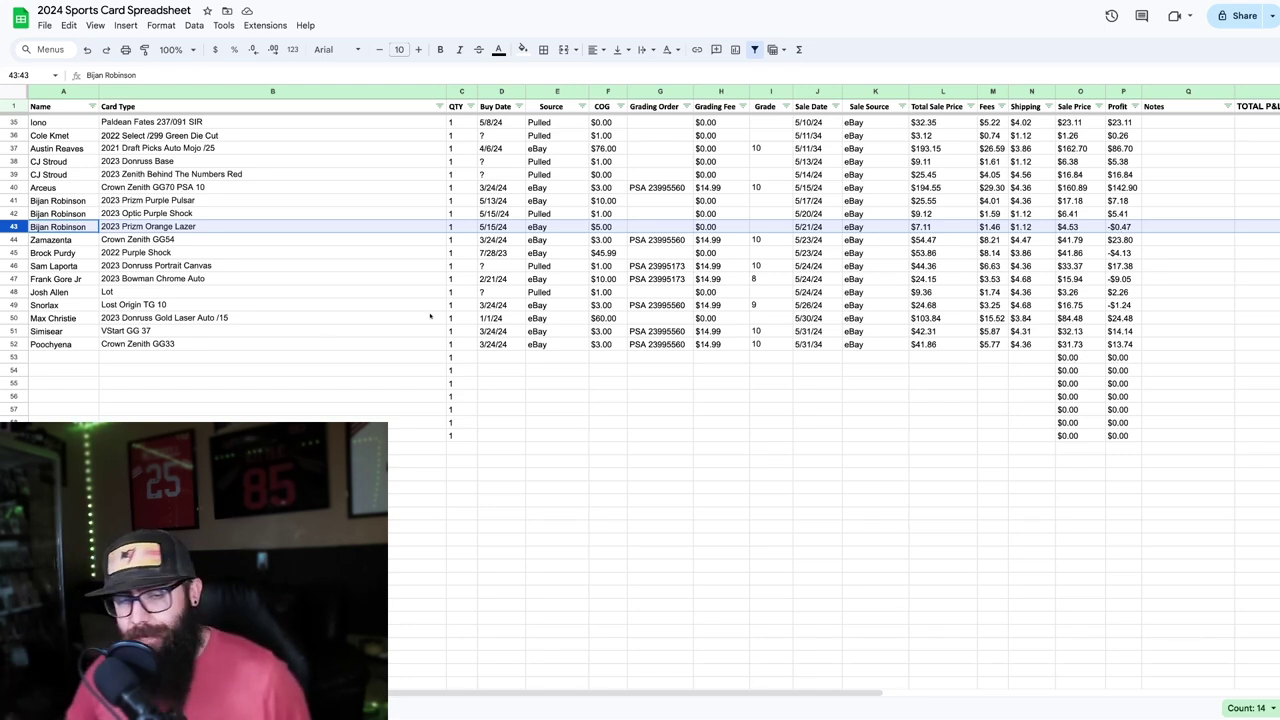
pyautogui.click(14, 240)
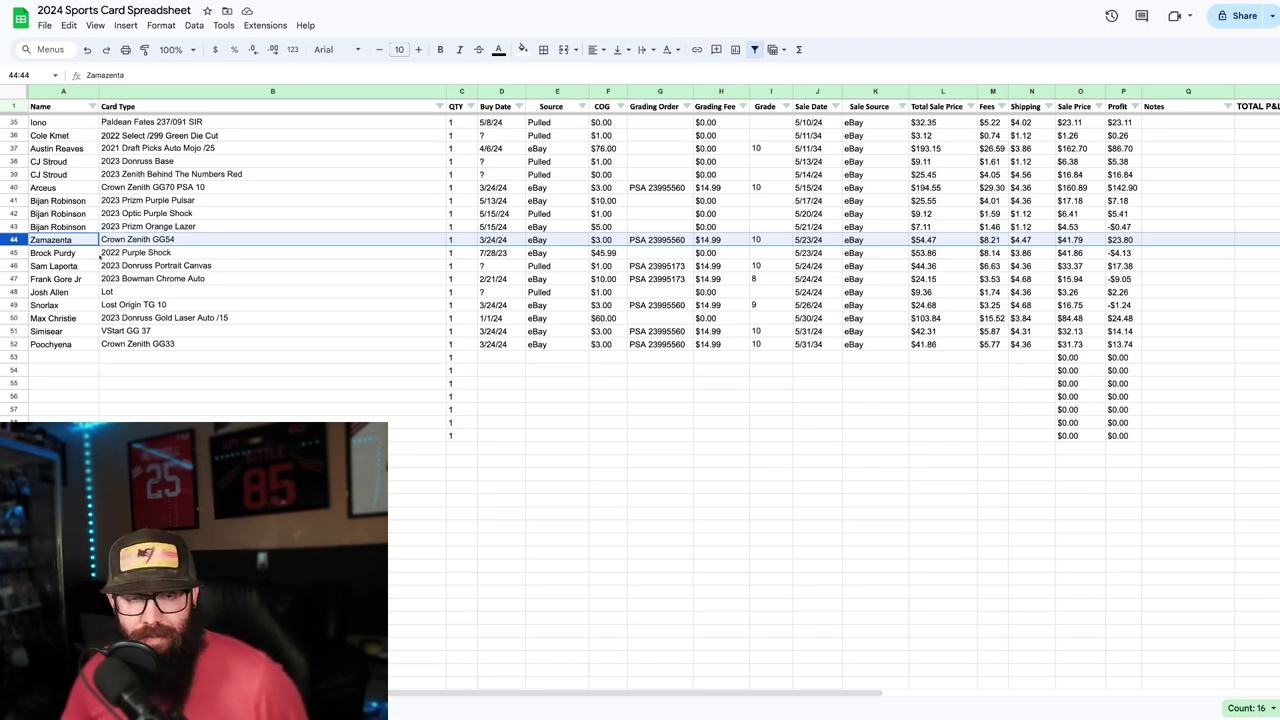
pyautogui.click(15, 253)
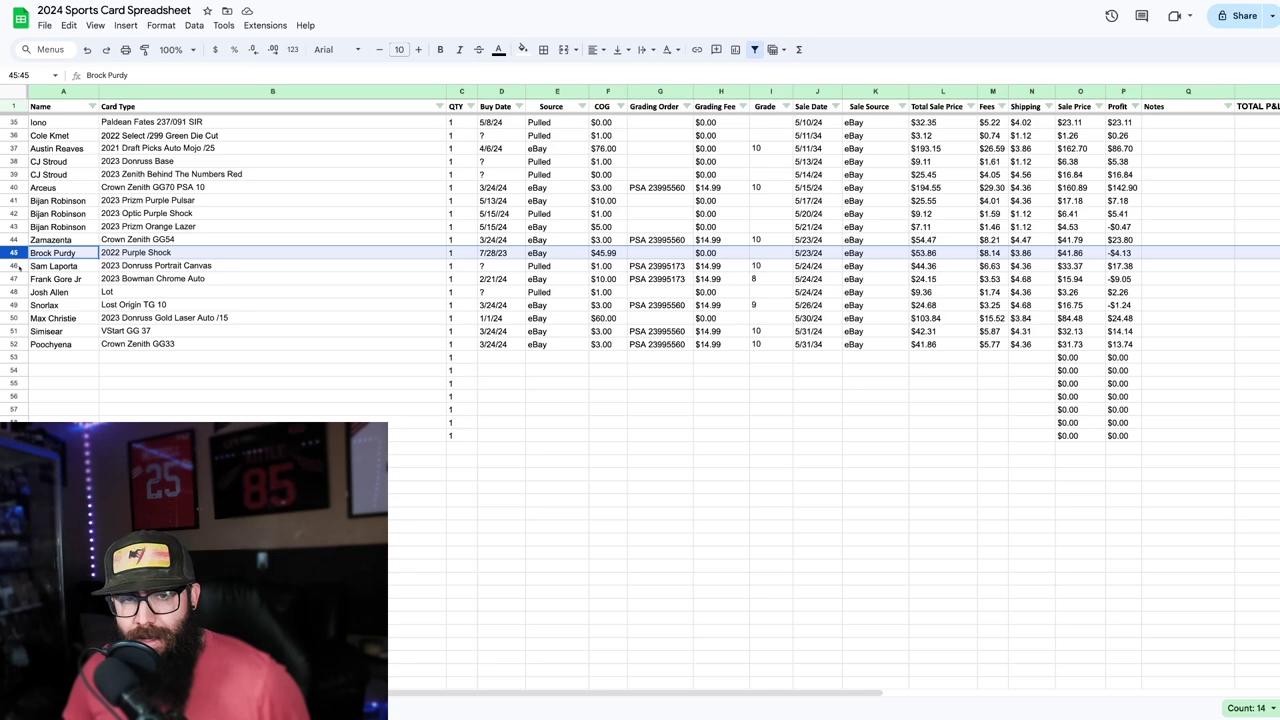
pyautogui.click(14, 265)
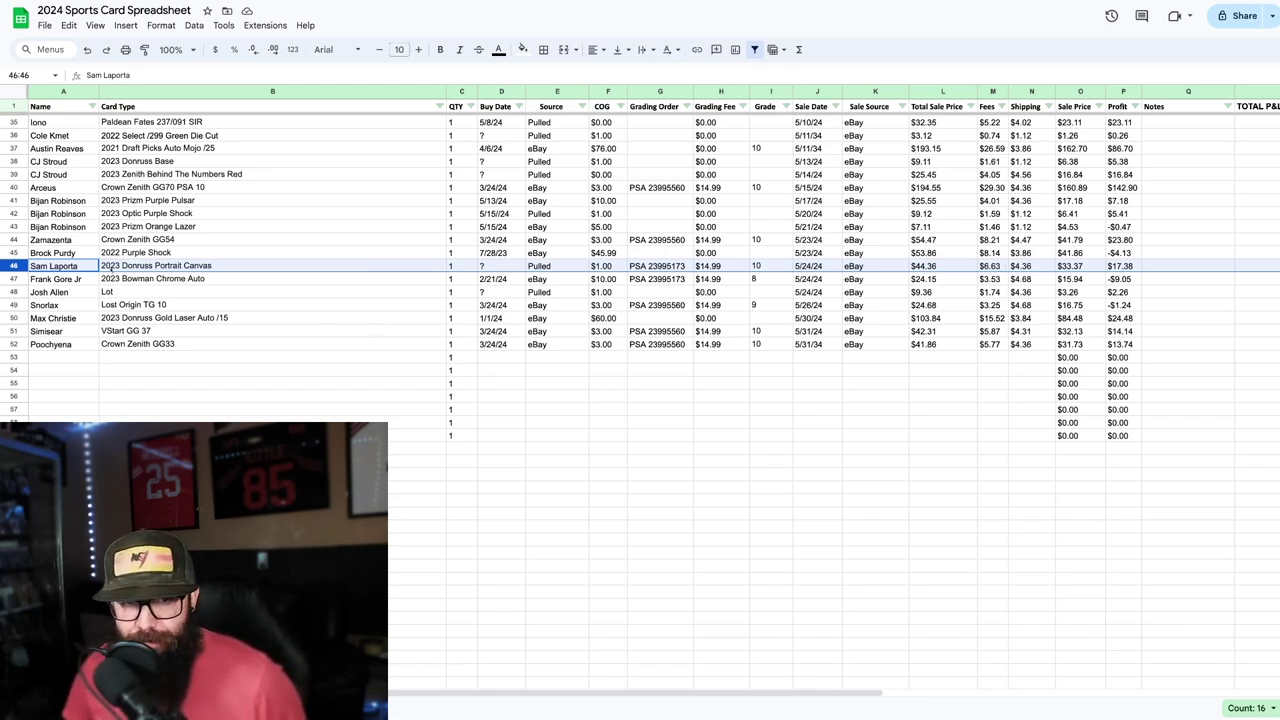
pyautogui.click(12, 279)
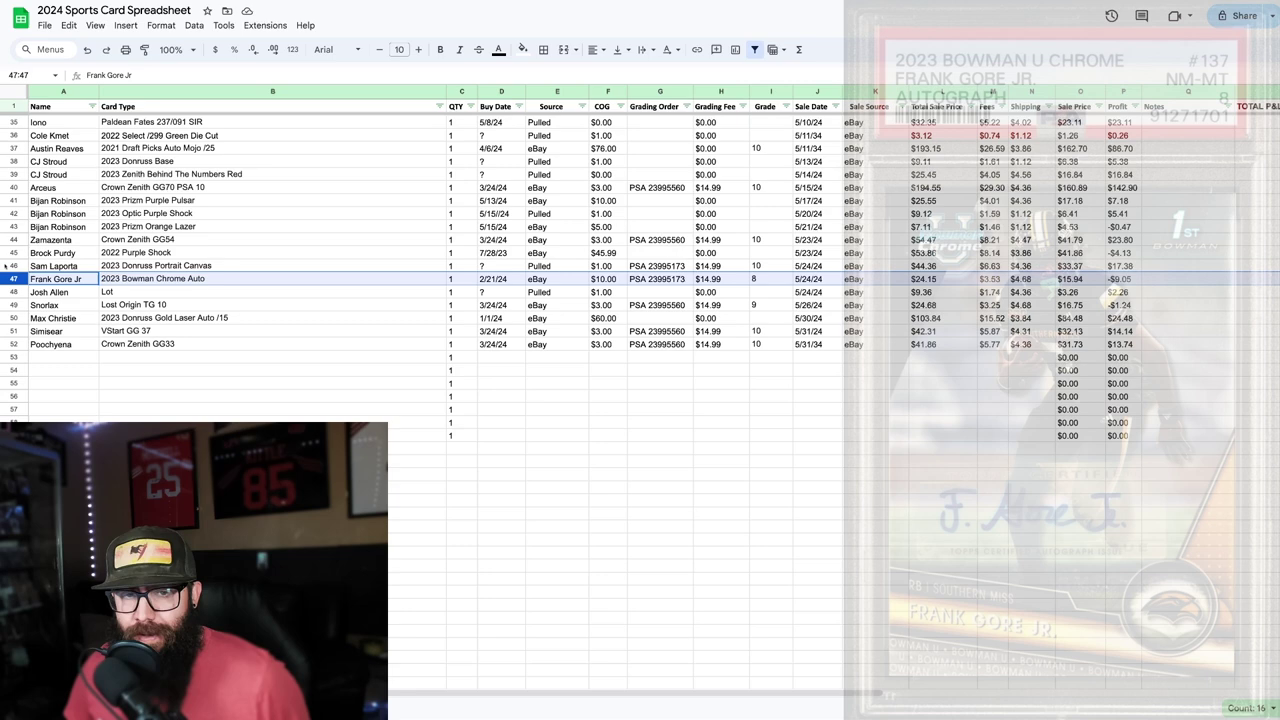
pyautogui.scroll(-3, 14, 258)
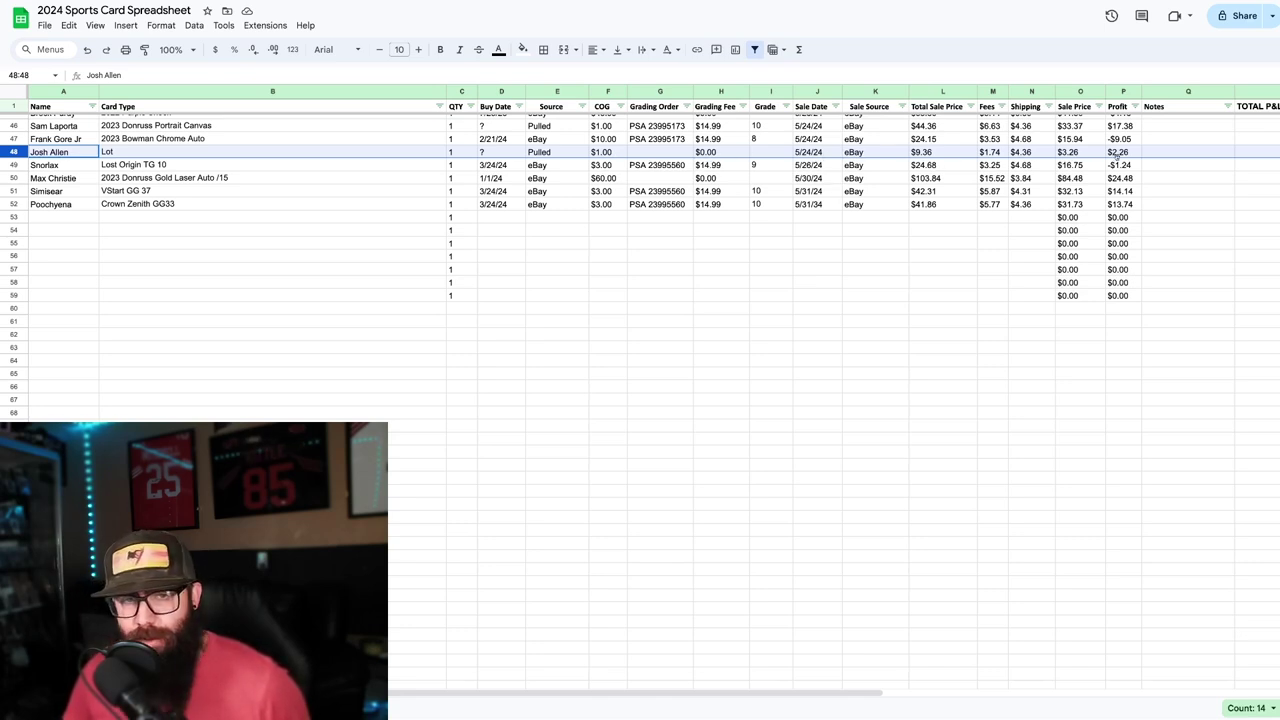
pyautogui.click(17, 165)
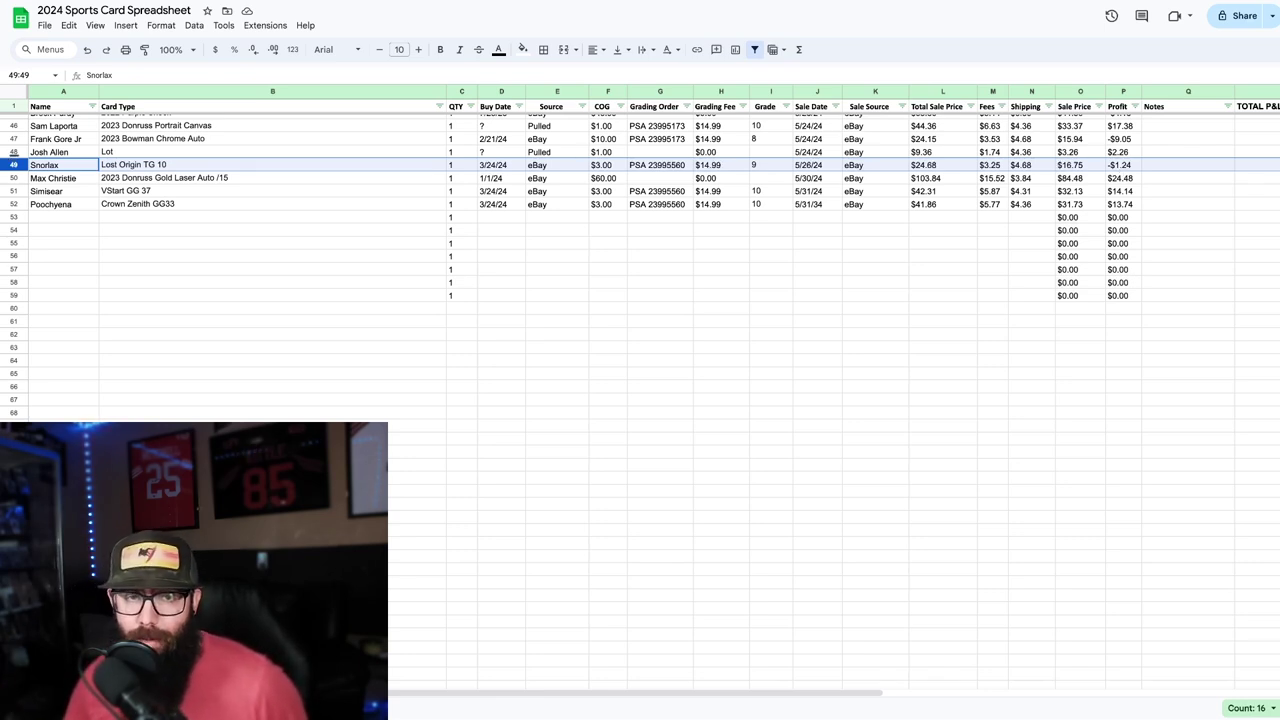
pyautogui.click(16, 177)
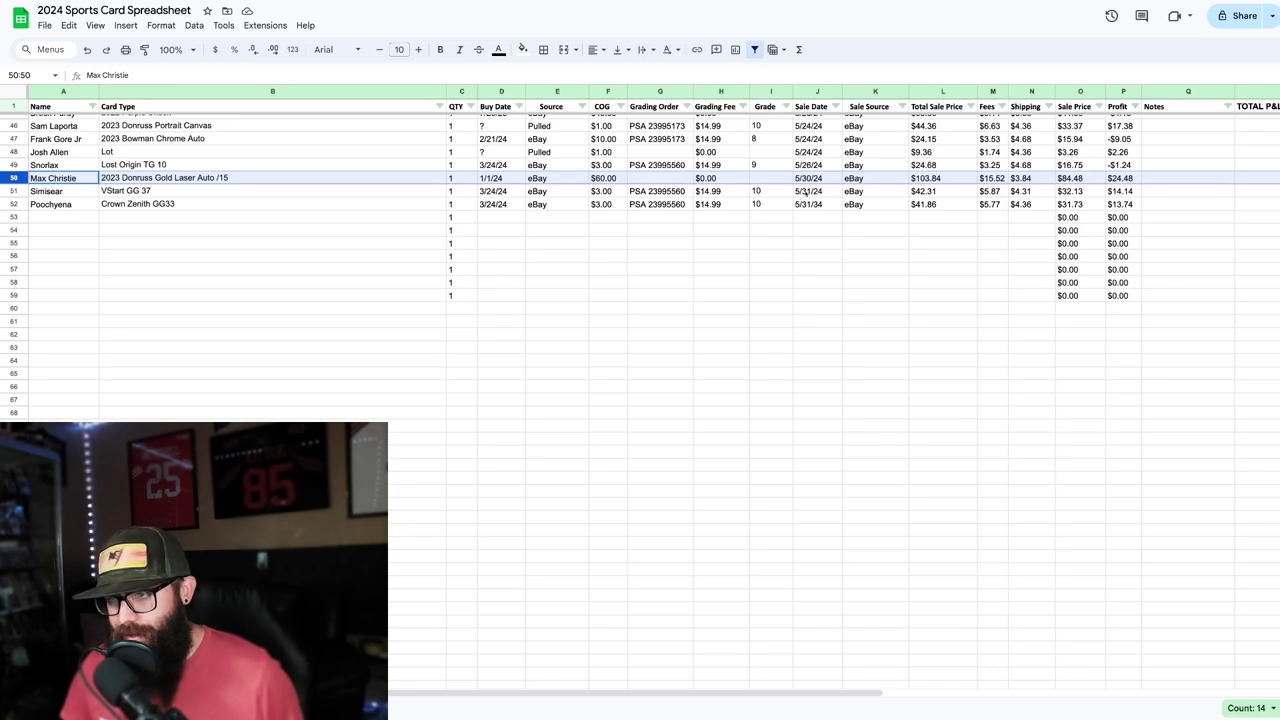
# Correct the card type of the Simisear record in row 51 to "VStar GG 37"
pyautogui.click(14, 191)
pyautogui.scroll(-1, 130, 225)
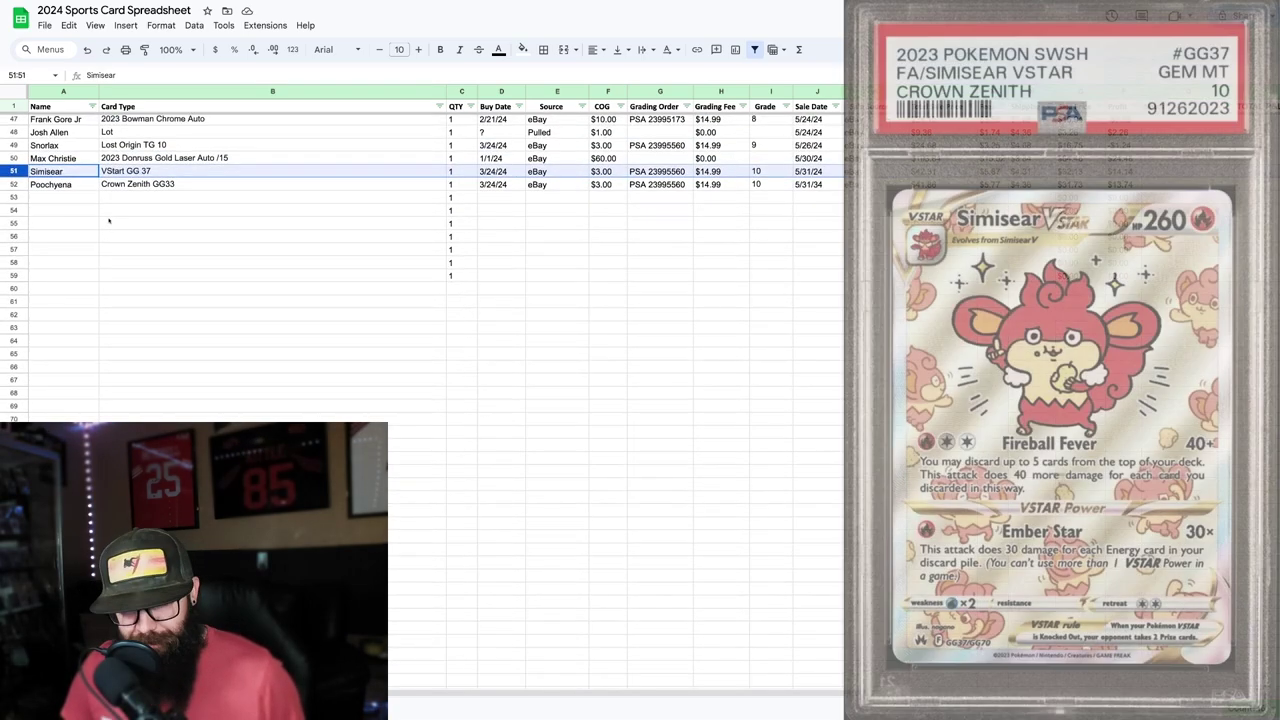
pyautogui.click(127, 172)
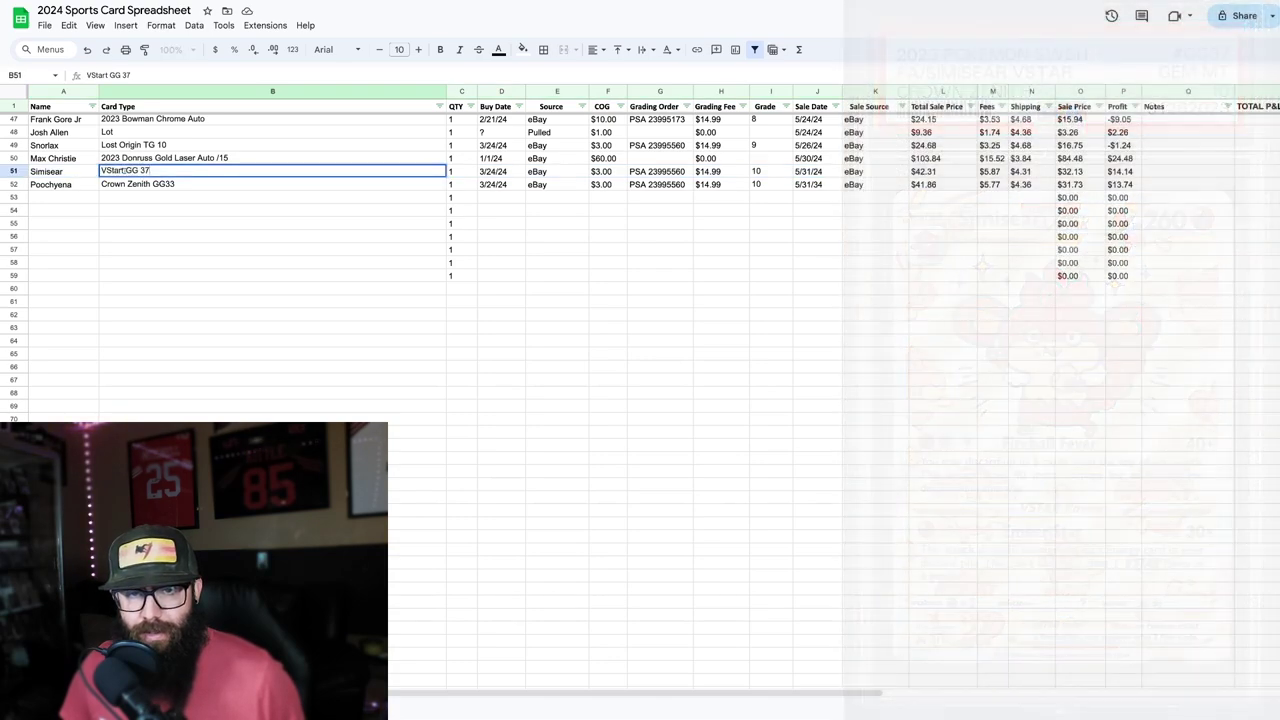
pyautogui.press('BackSpace')
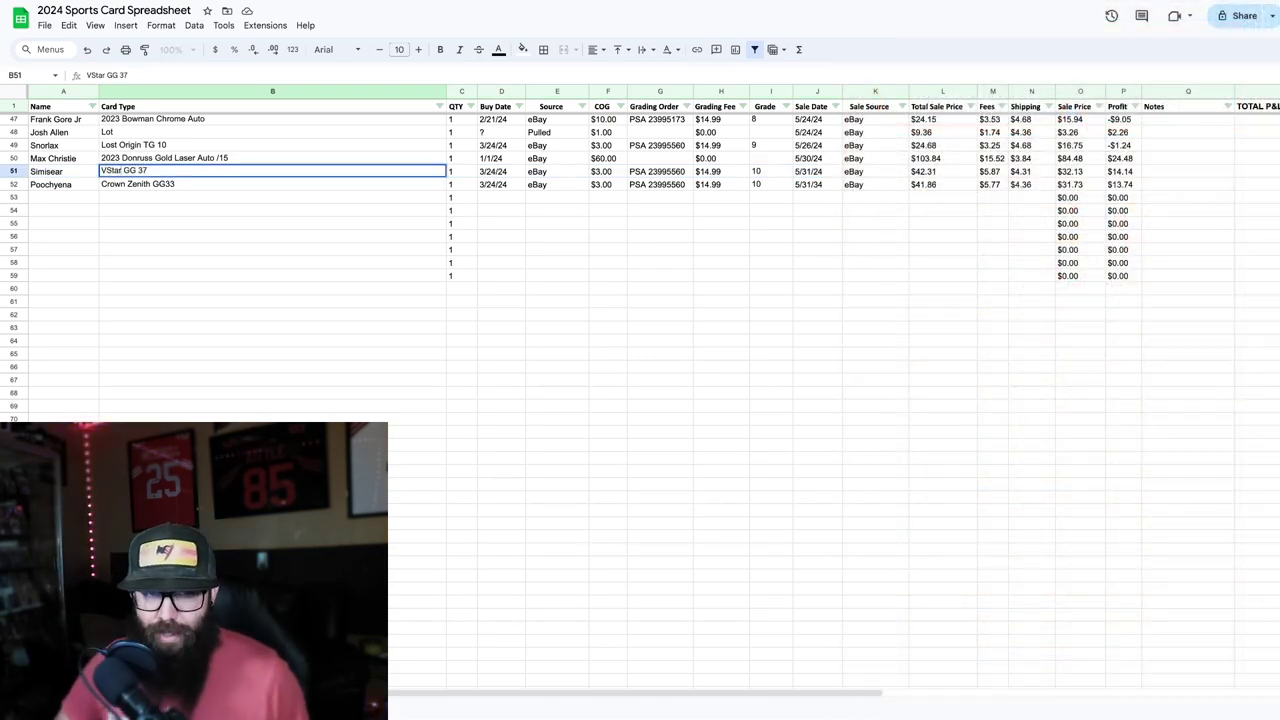
pyautogui.click(57, 172)
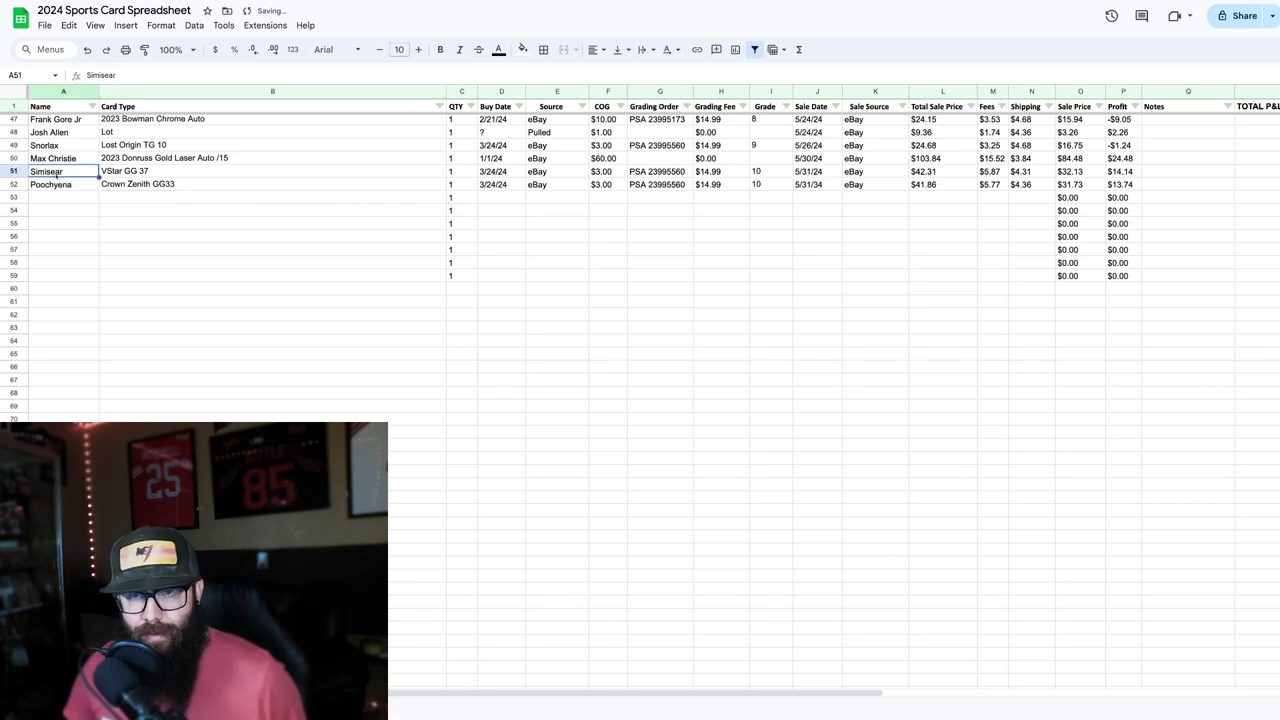
# Review the Simisear and Poochyena sales in rows 51 and 52 and return to the first records of the sheet
pyautogui.hotkey('shift', 'space')
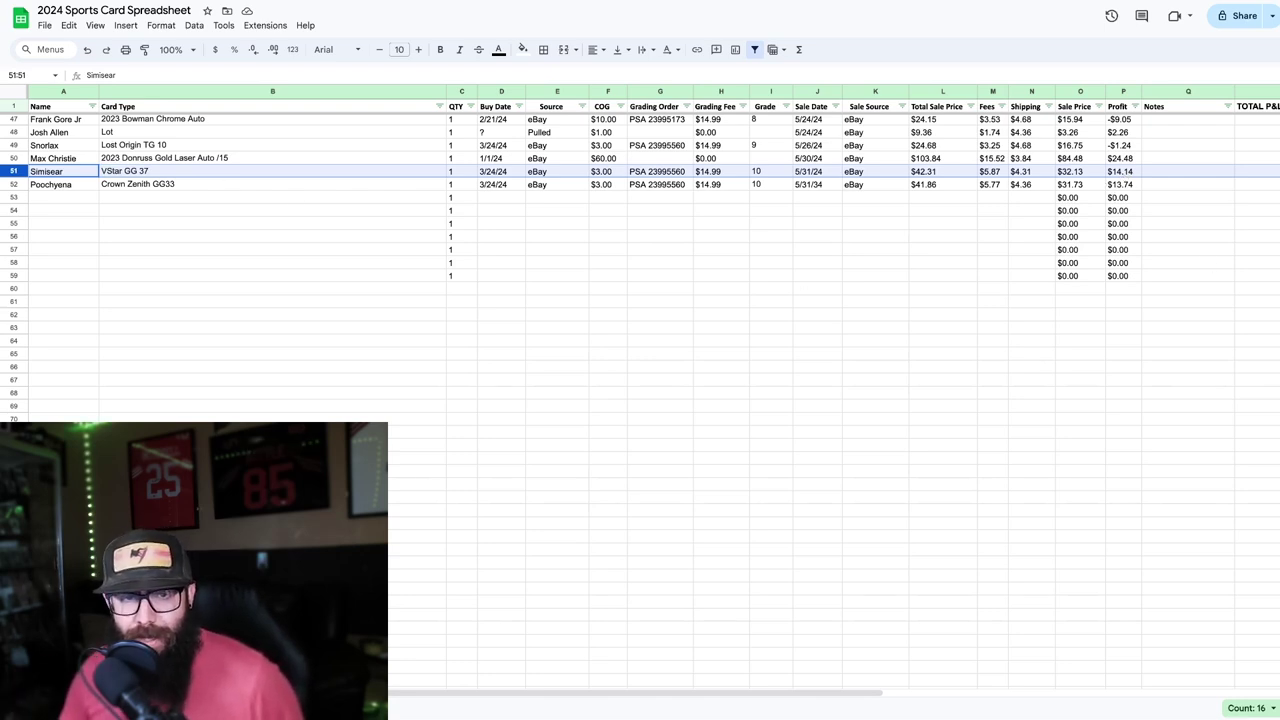
pyautogui.click(14, 184)
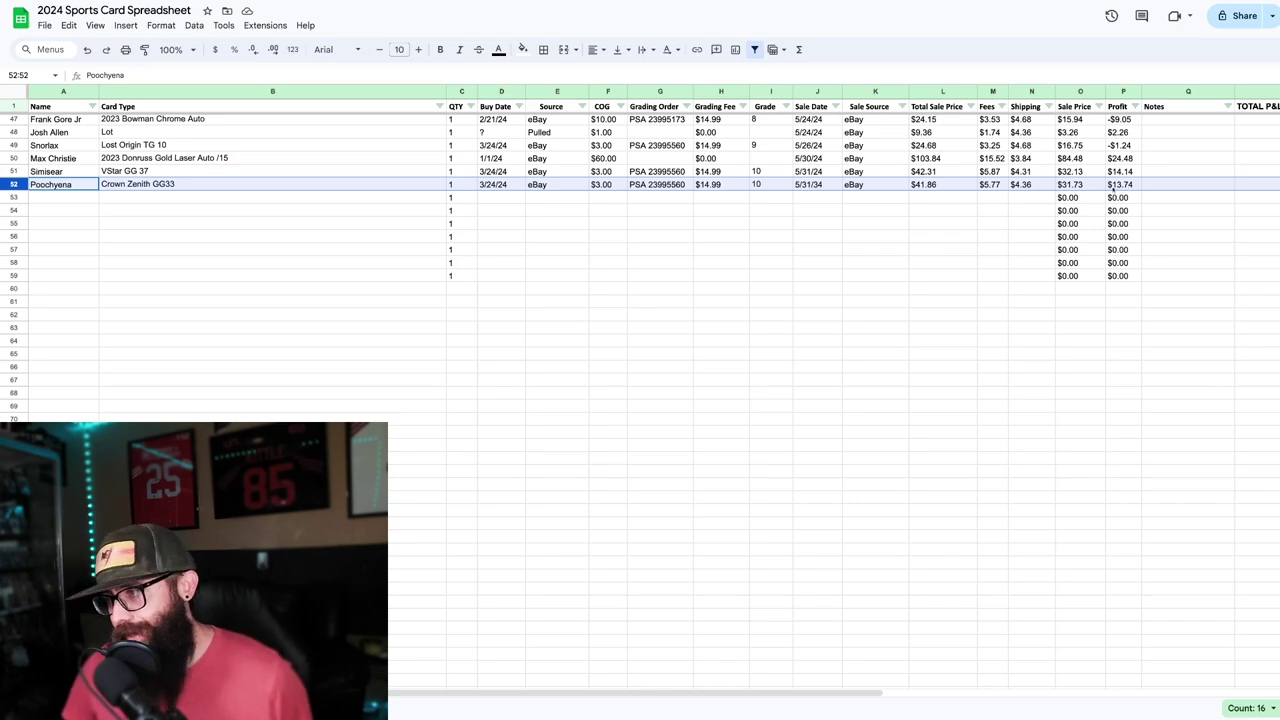
pyautogui.scroll(10, 811, 237)
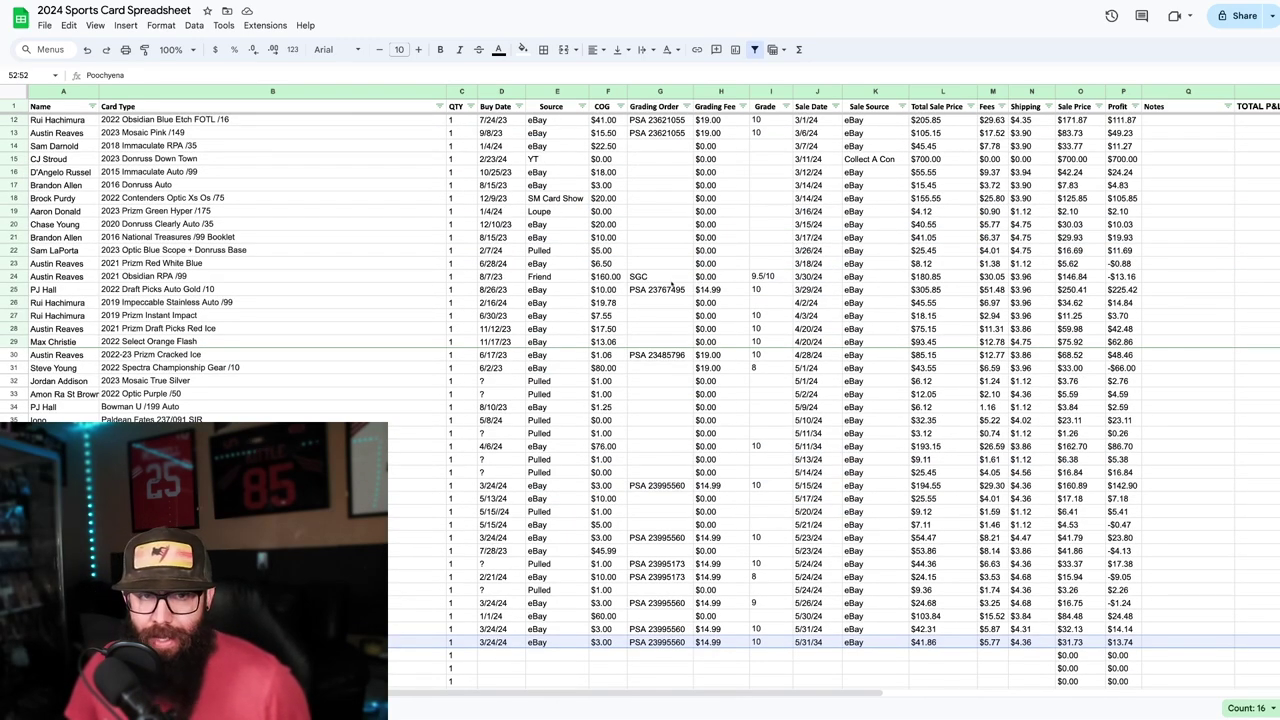
pyautogui.scroll(3, 700, 283)
pyautogui.scroll(1, 671, 284)
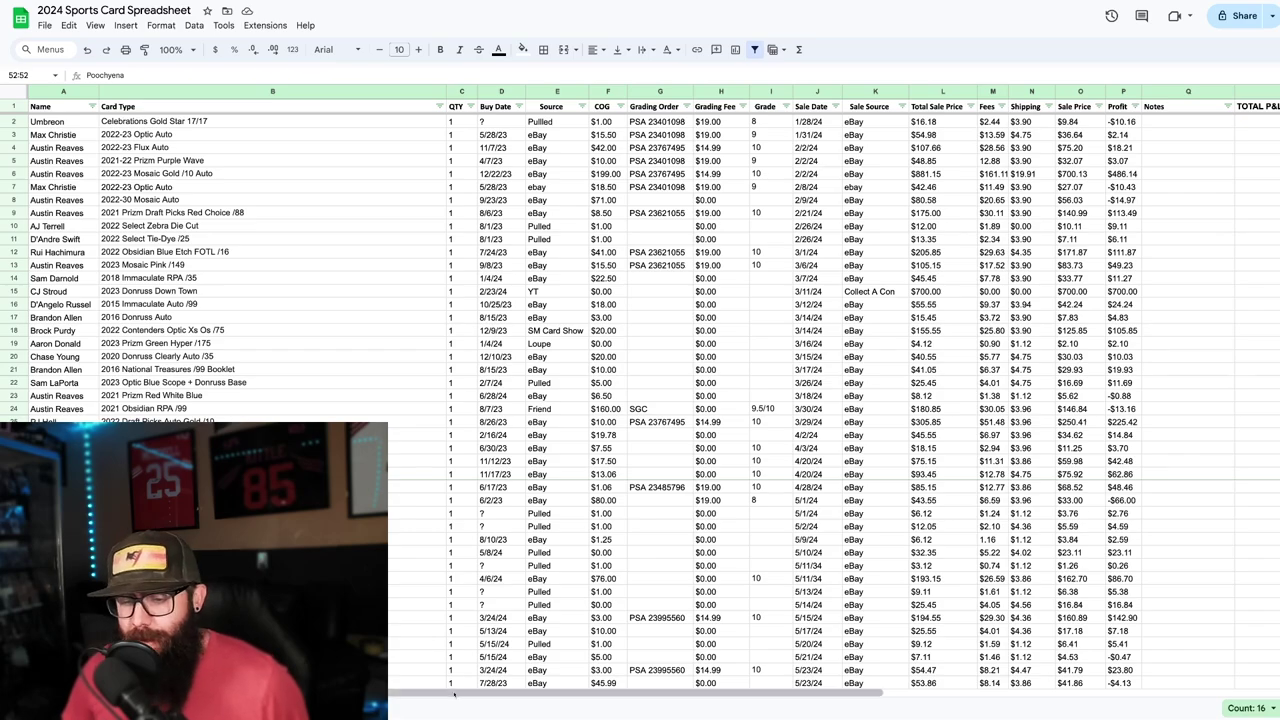
# Check the sheet's total P&L and sale price columns, and examine total sales, selling costs and net sales in eBay Seller Hub's May 2024 report
pyautogui.moveTo(453, 695); pyautogui.dragTo(580, 702)
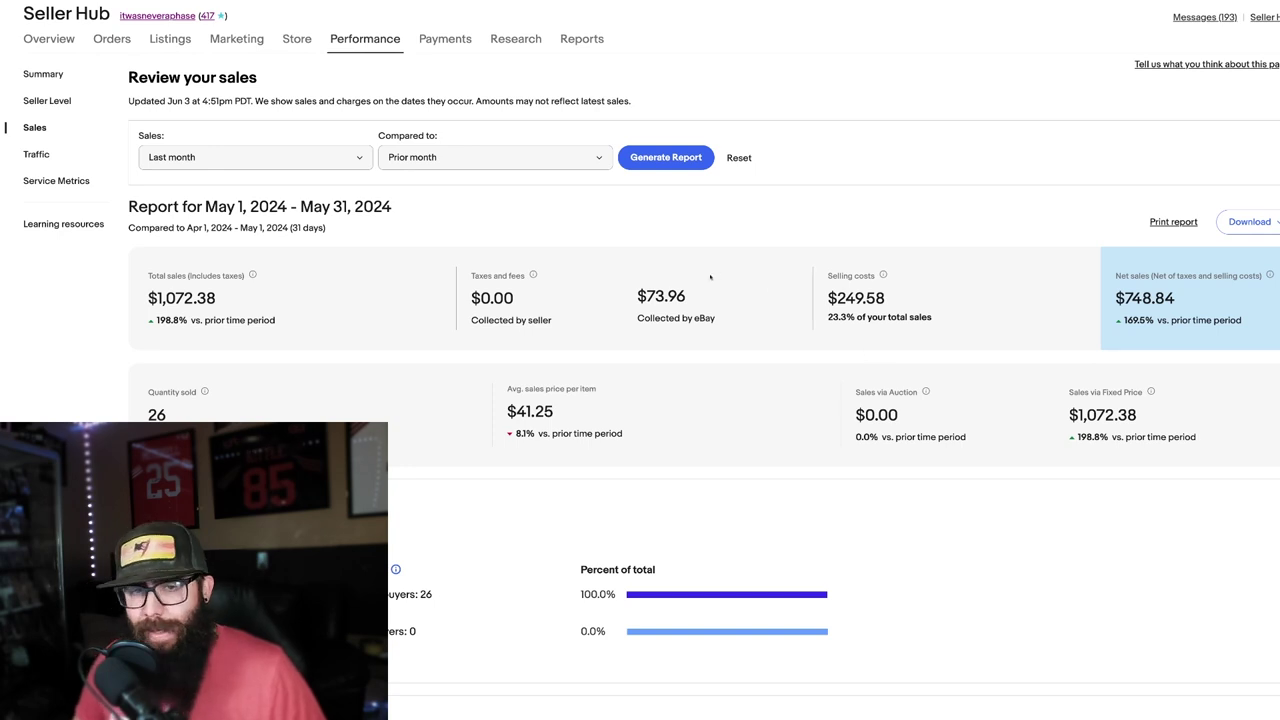
pyautogui.scroll(-1, 163, 229)
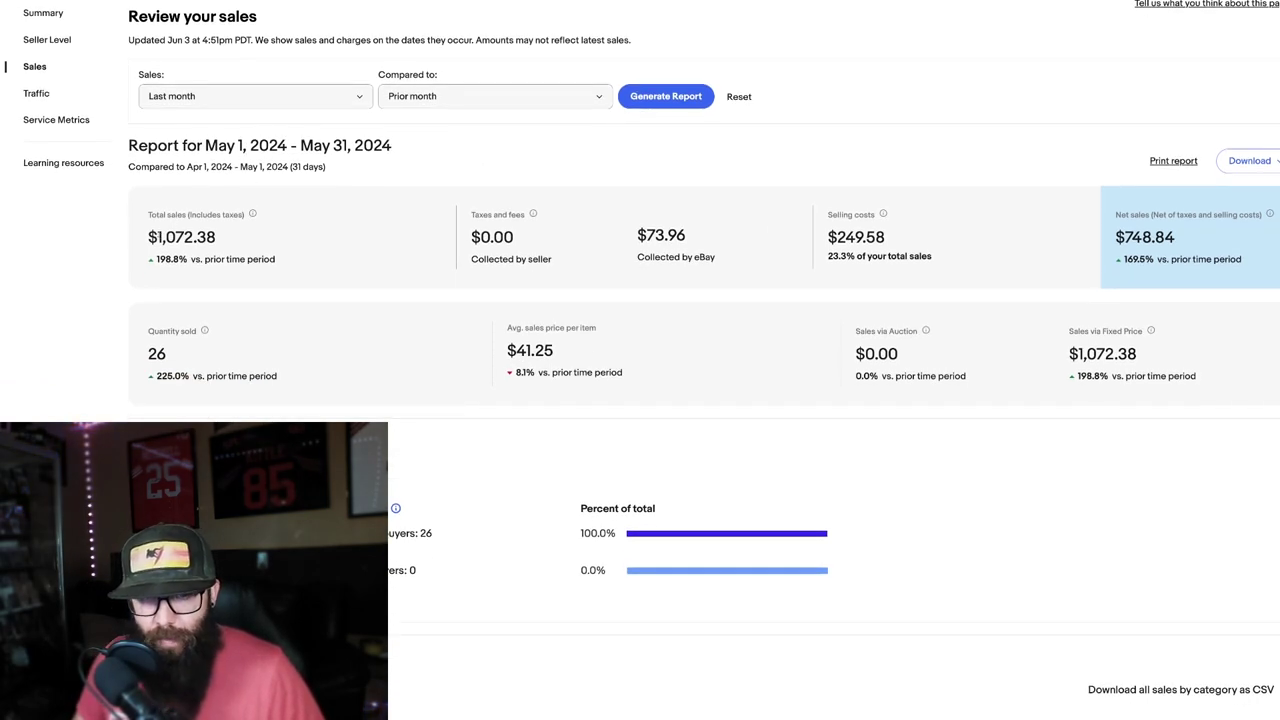
pyautogui.moveTo(157, 238); pyautogui.dragTo(193, 238)
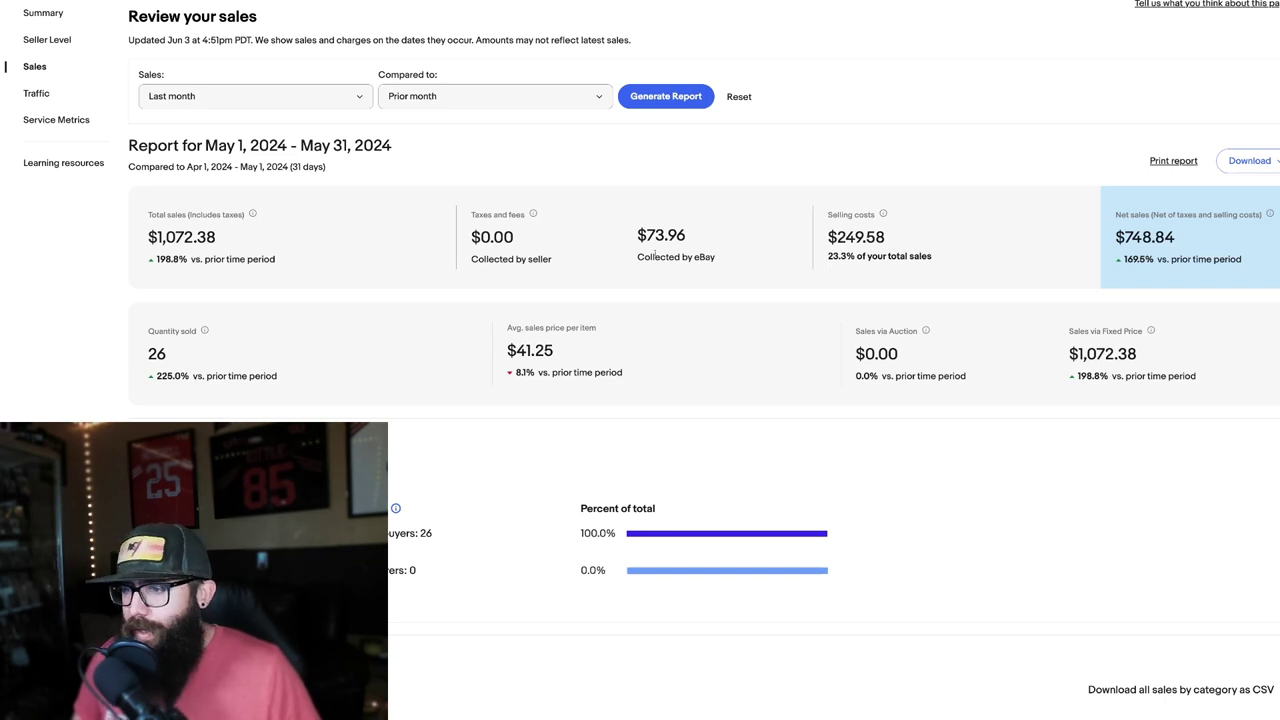
pyautogui.moveTo(826, 237); pyautogui.dragTo(887, 238)
pyautogui.click(1016, 230)
pyautogui.scroll(-1, 1016, 230)
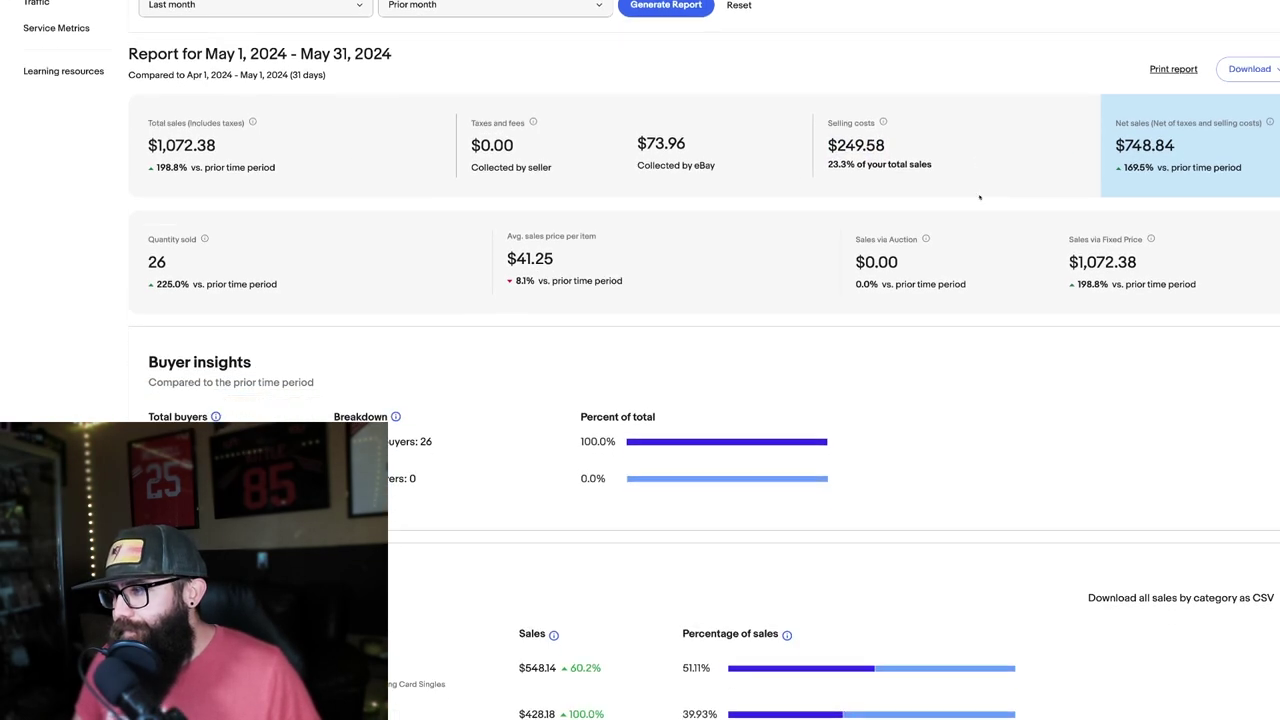
pyautogui.moveTo(1116, 128); pyautogui.dragTo(1178, 128)
pyautogui.click(1116, 128)
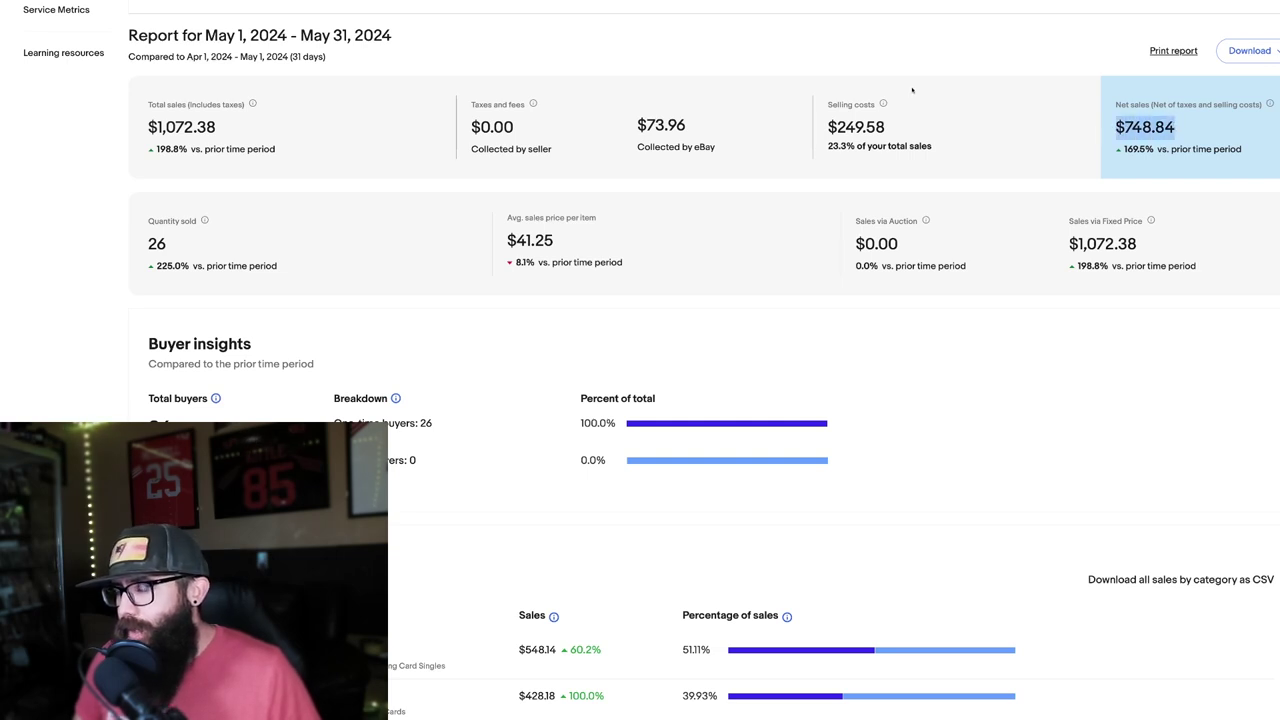
pyautogui.click(978, 111)
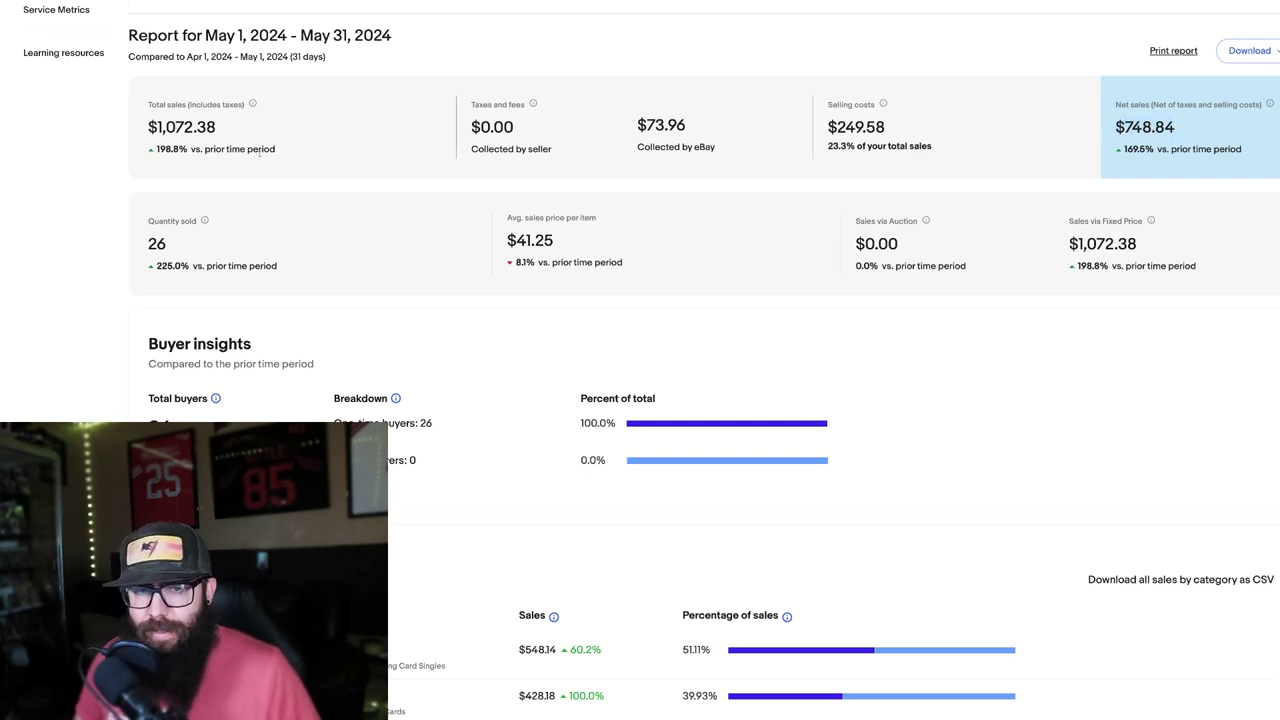
# Review the quantity sold, average sales price per item, and sales via auction and fixed price for May 2024
pyautogui.scroll(-1, 140, 192)
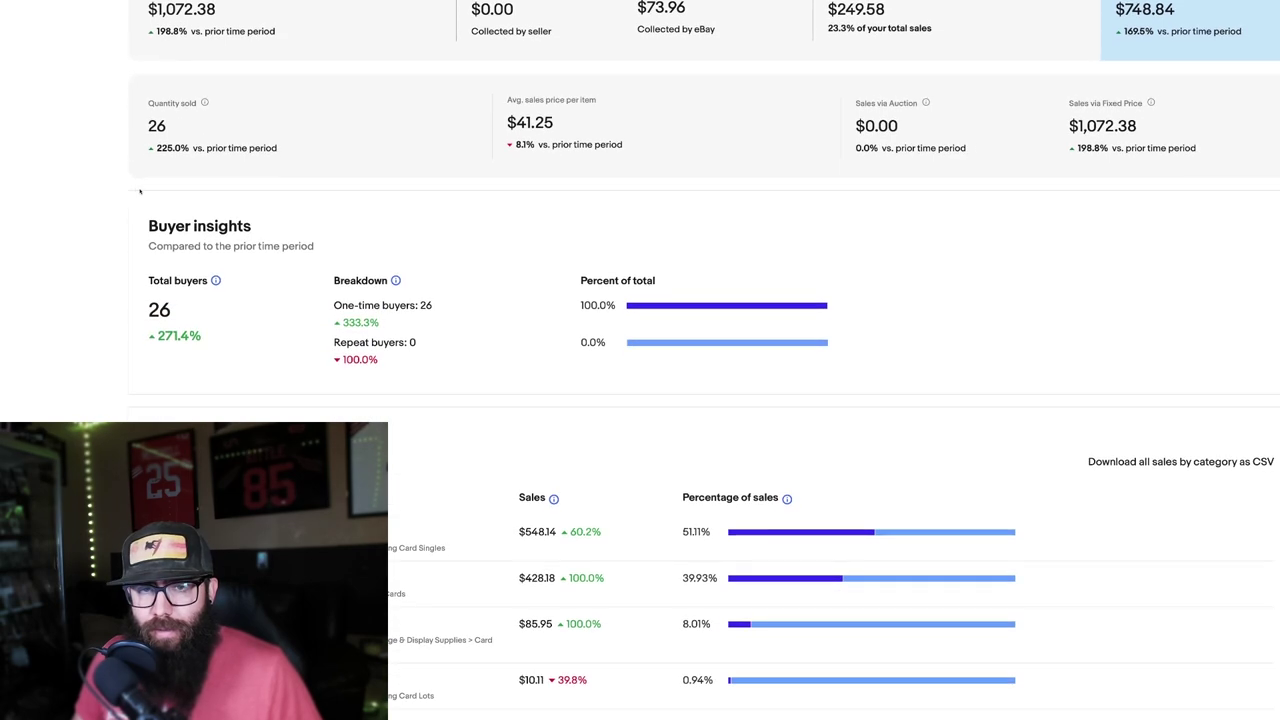
pyautogui.moveTo(203, 105)
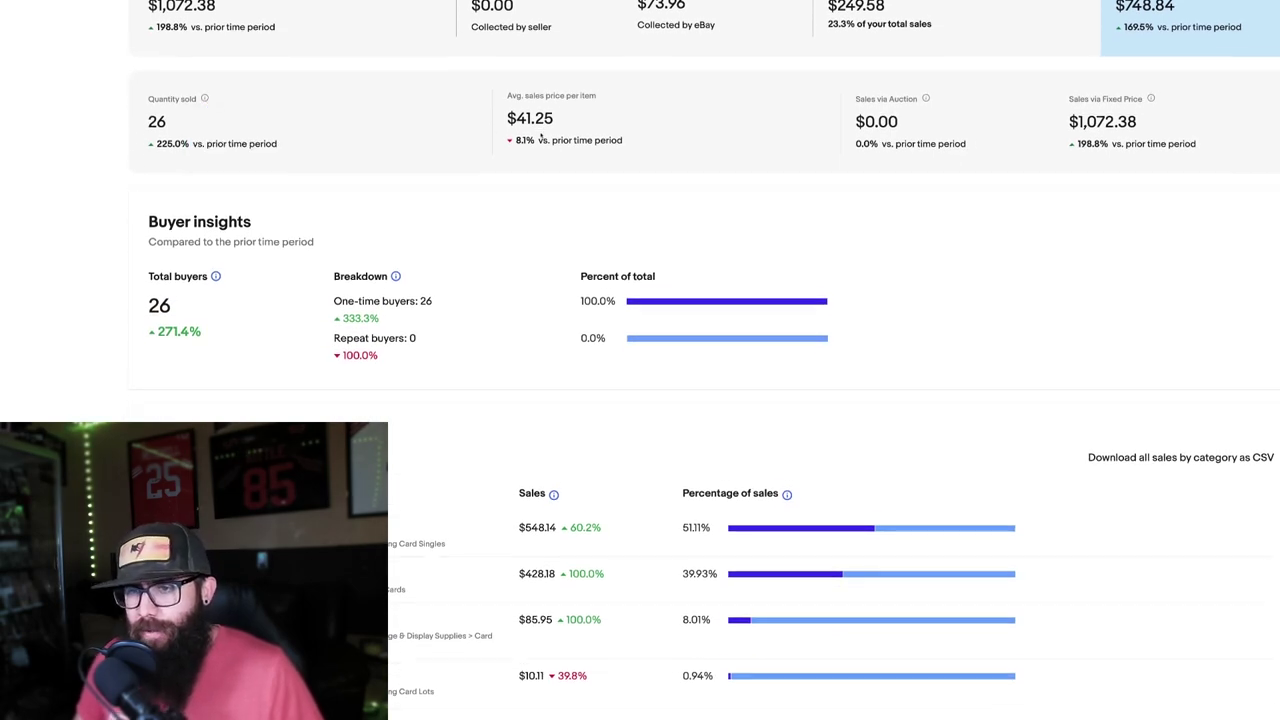
pyautogui.scroll(-1, 215, 138)
pyautogui.moveTo(505, 110); pyautogui.dragTo(563, 114)
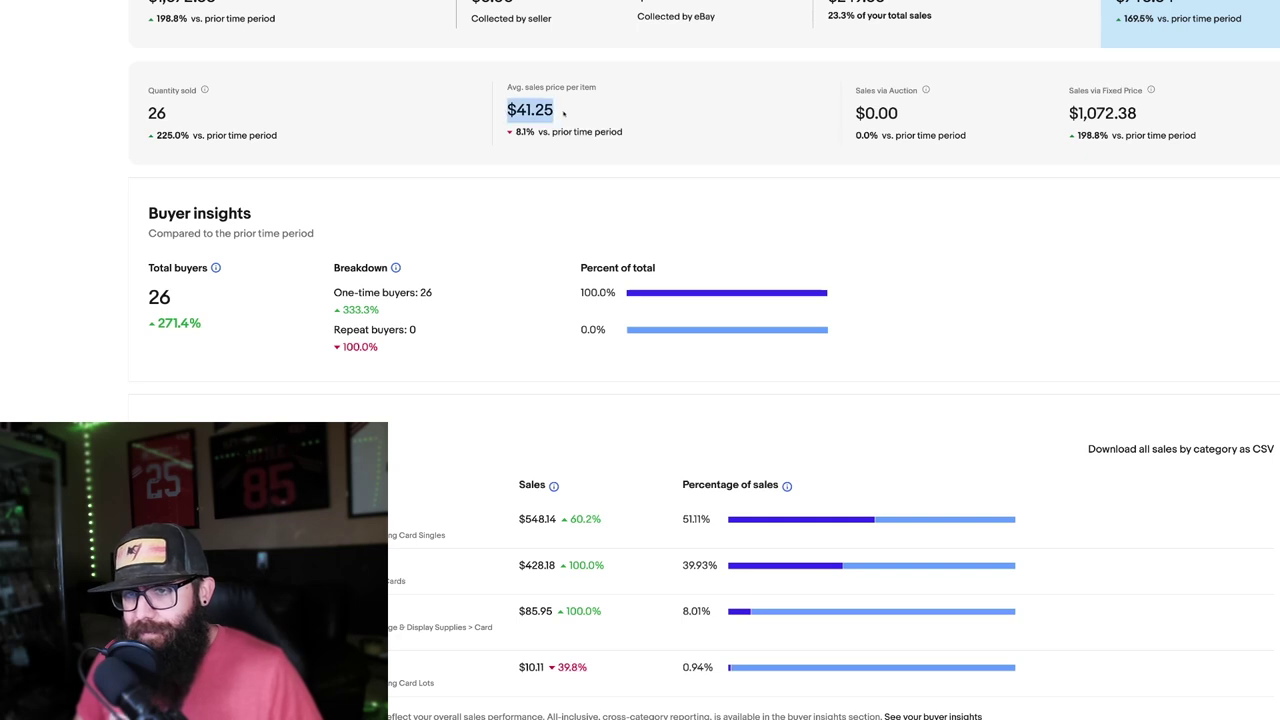
pyautogui.click(702, 135)
pyautogui.moveTo(855, 112); pyautogui.dragTo(920, 114)
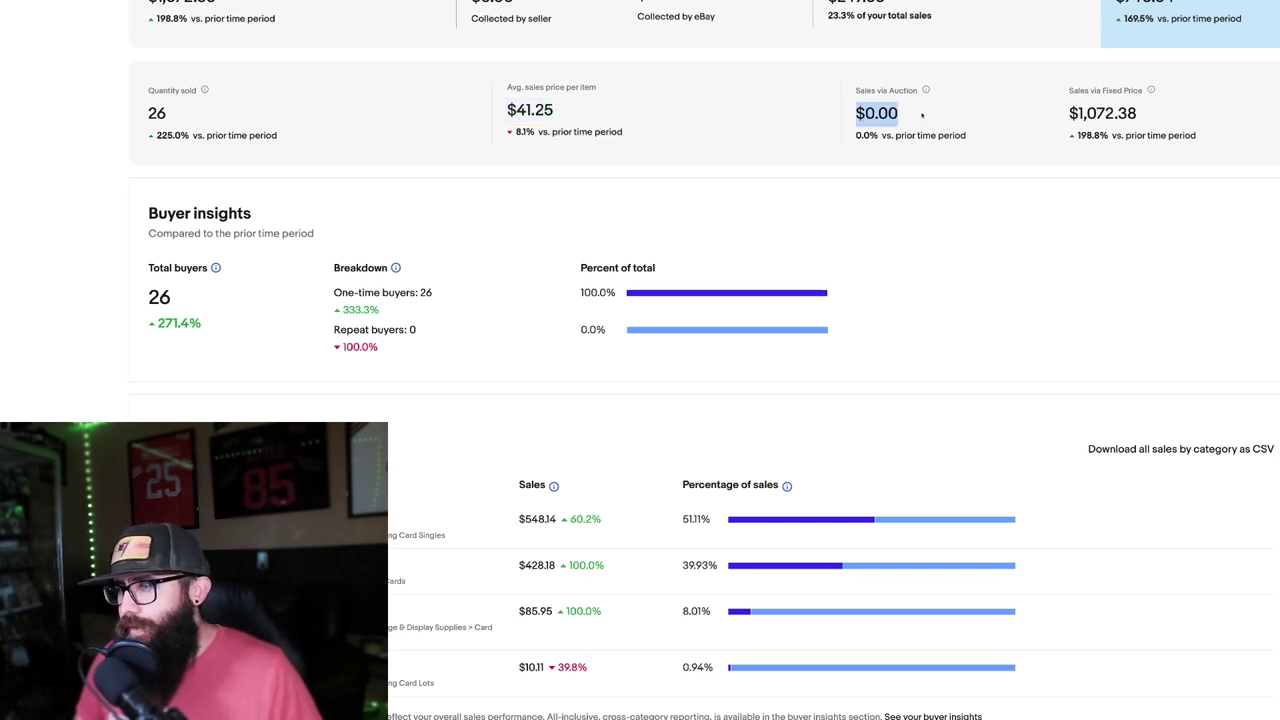
pyautogui.click(1000, 138)
pyautogui.moveTo(1063, 115); pyautogui.dragTo(1140, 112)
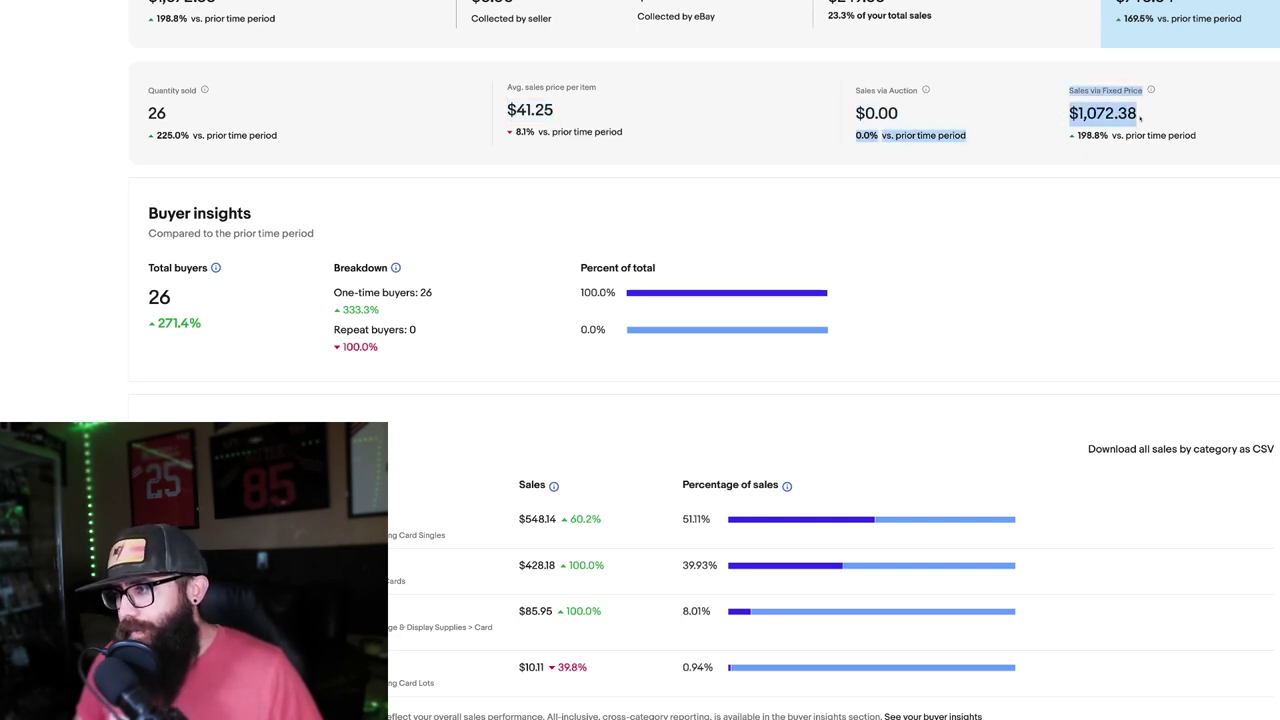
pyautogui.click(1066, 128)
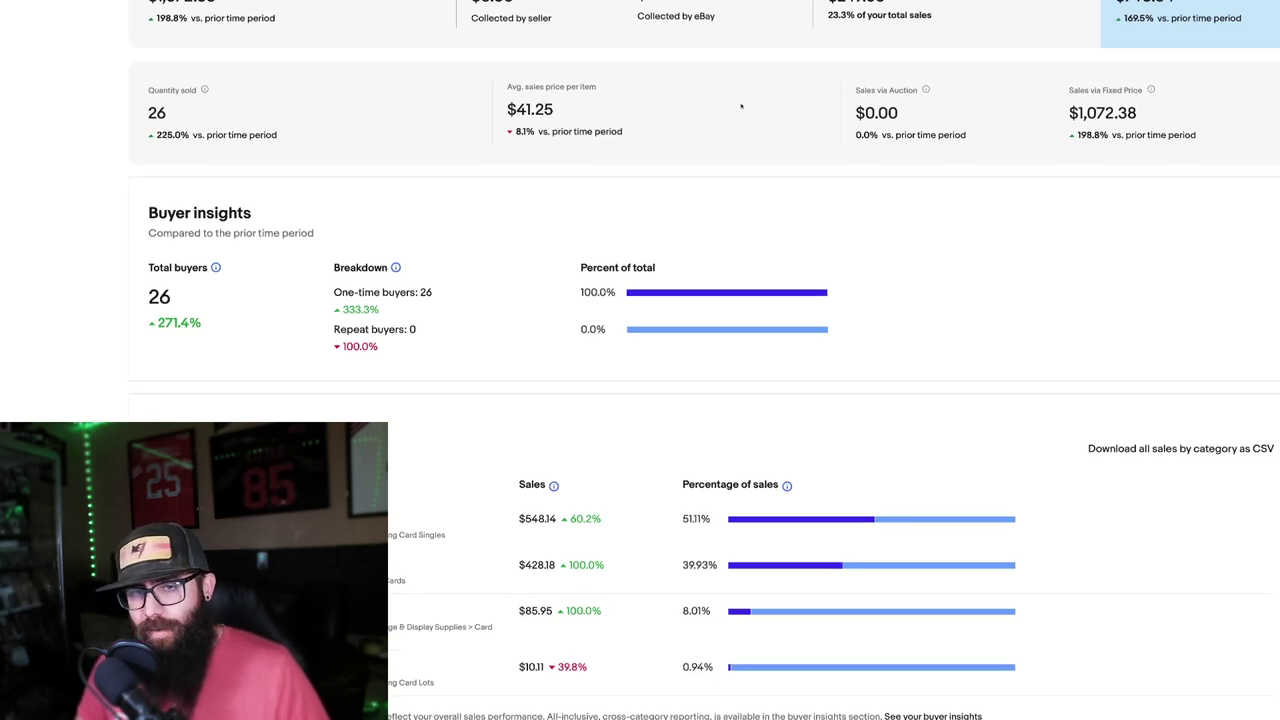
# Examine the buyer insights and the sales by category, comparing Trading Card Singles with the share of CCG Individual Cards
pyautogui.scroll(-2, 726, 123)
pyautogui.scroll(-3, 405, 185)
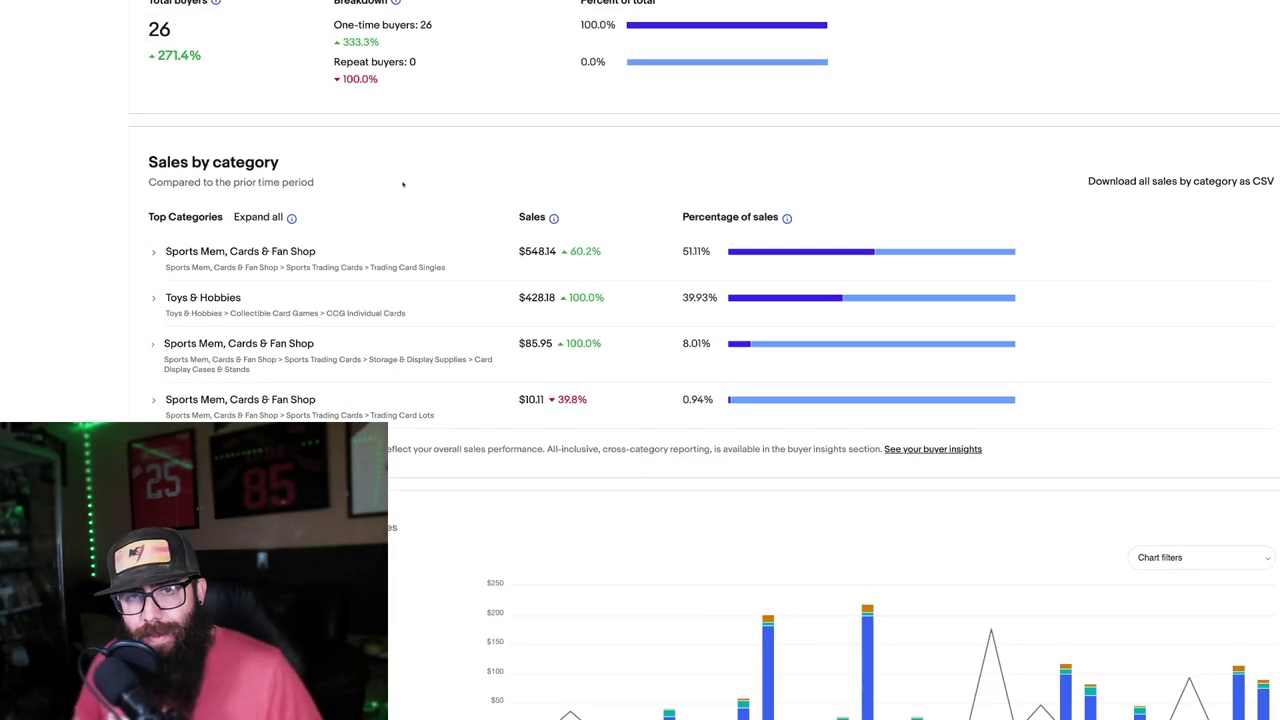
pyautogui.scroll(1, 388, 184)
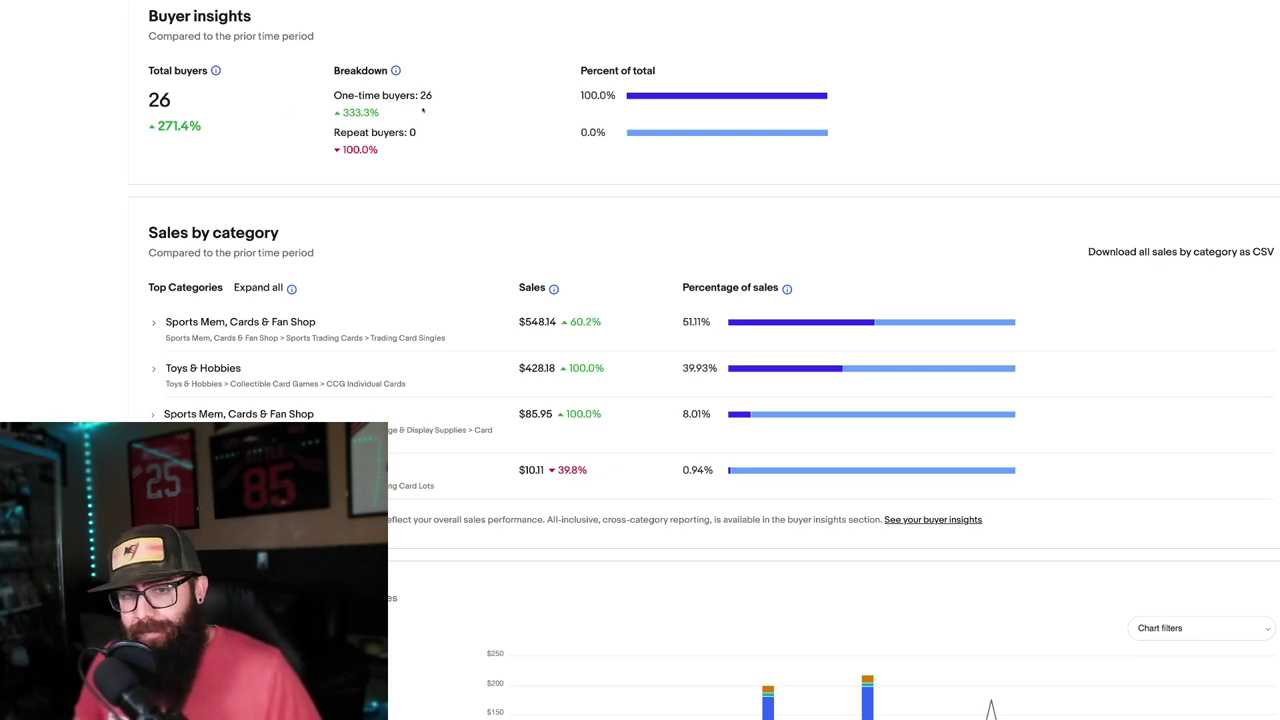
pyautogui.scroll(-1, 455, 142)
pyautogui.scroll(-3, 462, 144)
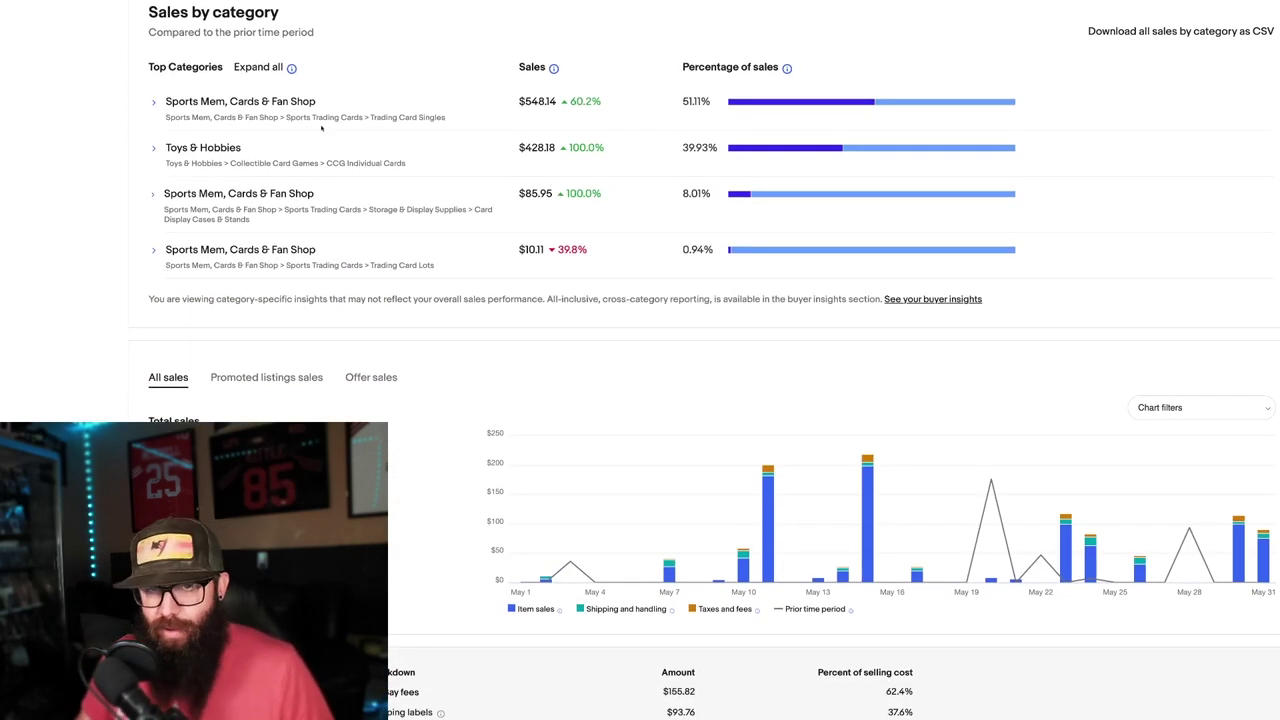
pyautogui.scroll(-1, 315, 115)
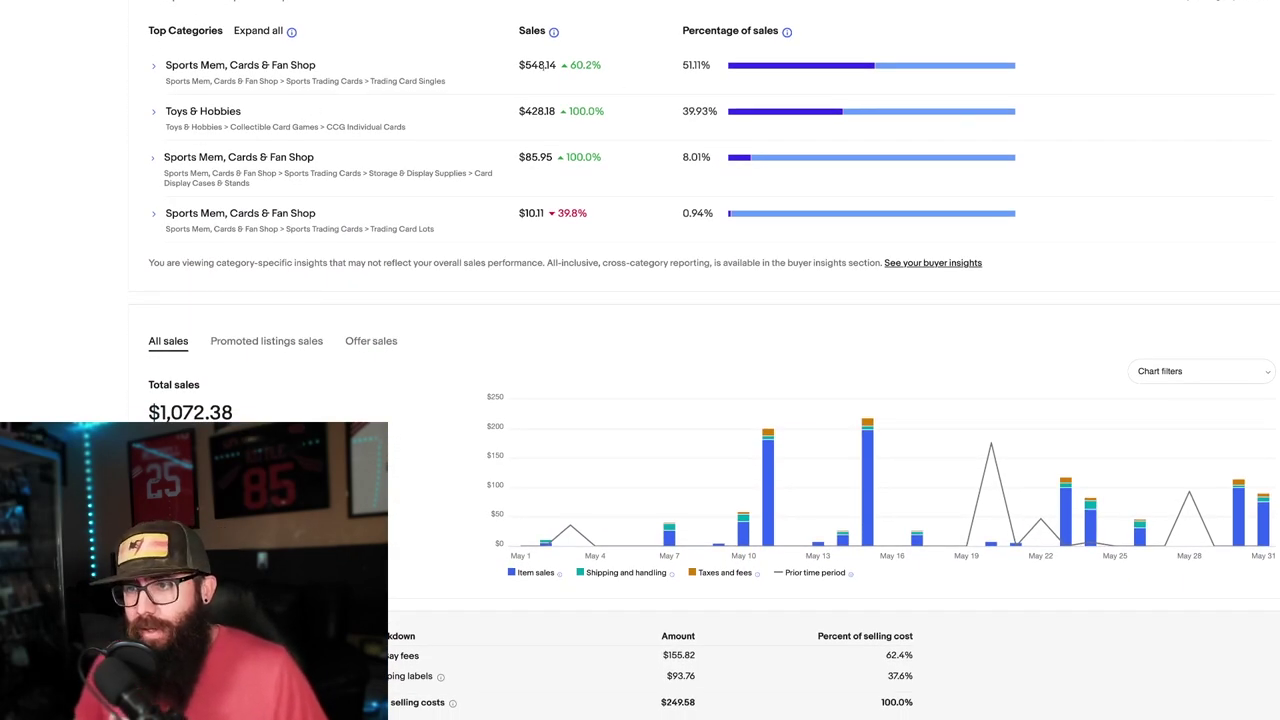
pyautogui.scroll(-1, 704, 359)
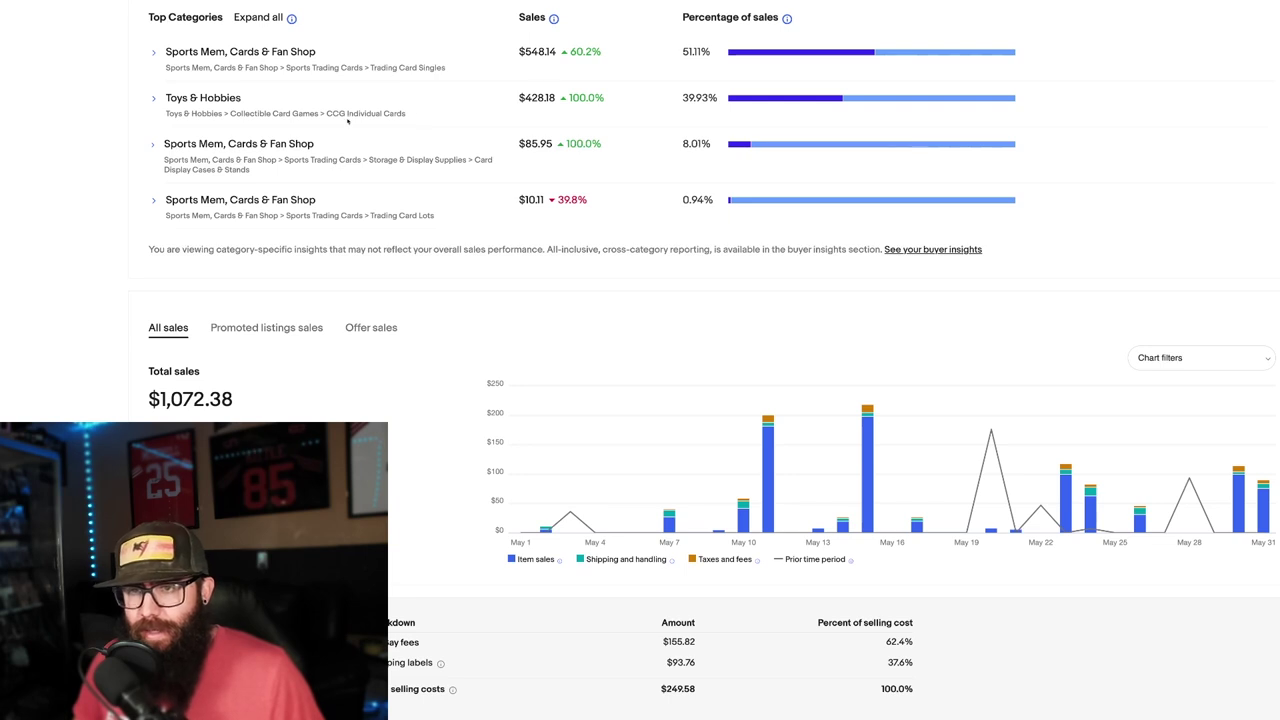
pyautogui.moveTo(327, 113); pyautogui.dragTo(457, 116)
pyautogui.click(545, 116)
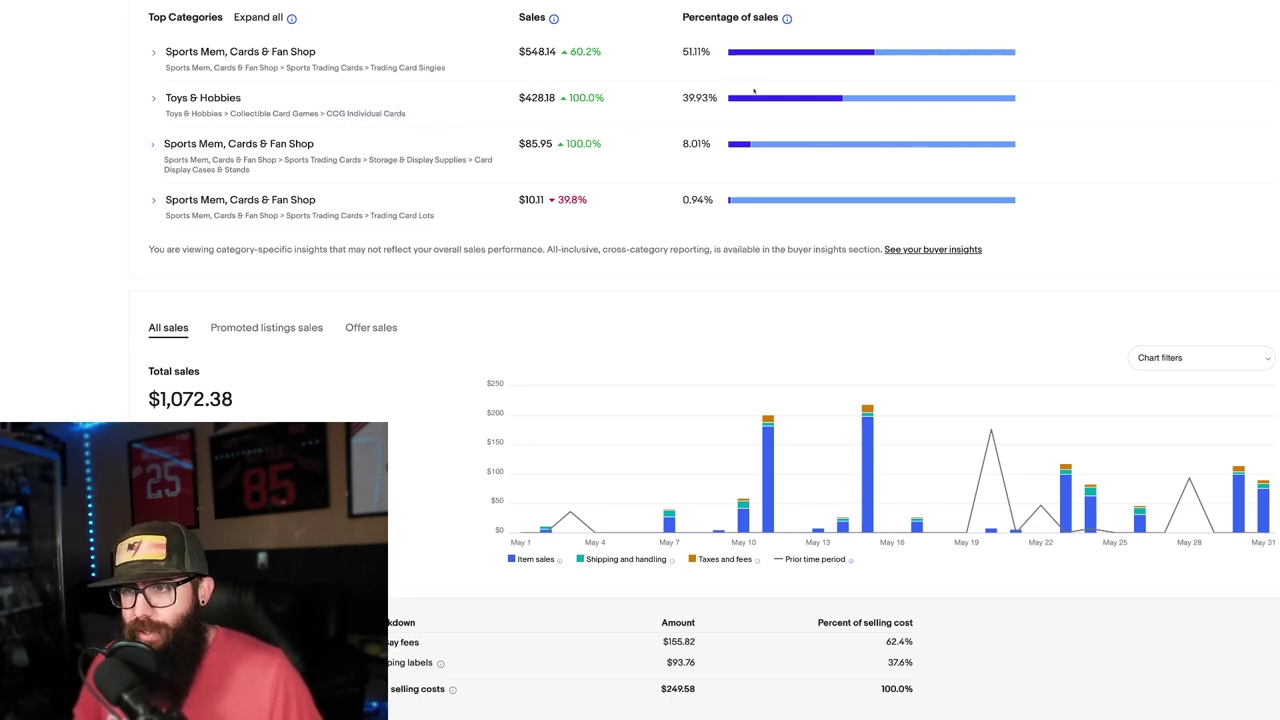
pyautogui.moveTo(681, 98); pyautogui.dragTo(721, 98)
pyautogui.click(646, 117)
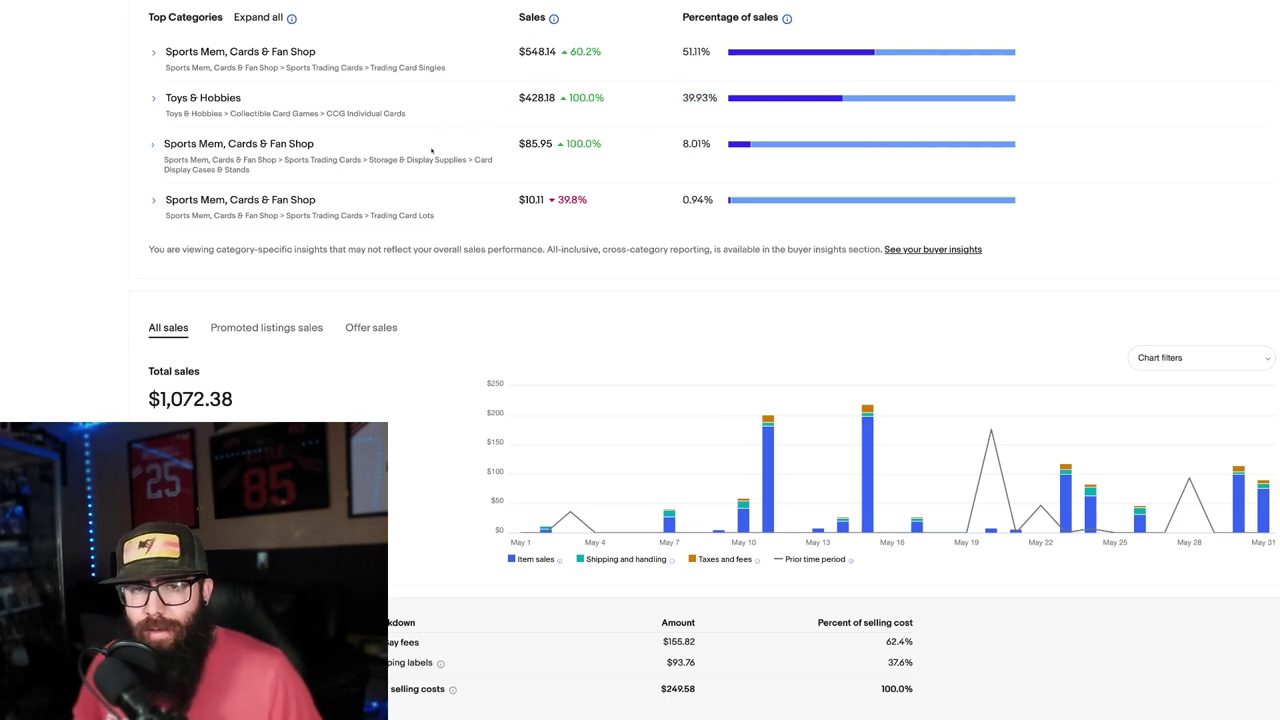
# Check the category sales of Card Display Cases & Stands and of Trading Card Lots
pyautogui.scroll(-1, 432, 150)
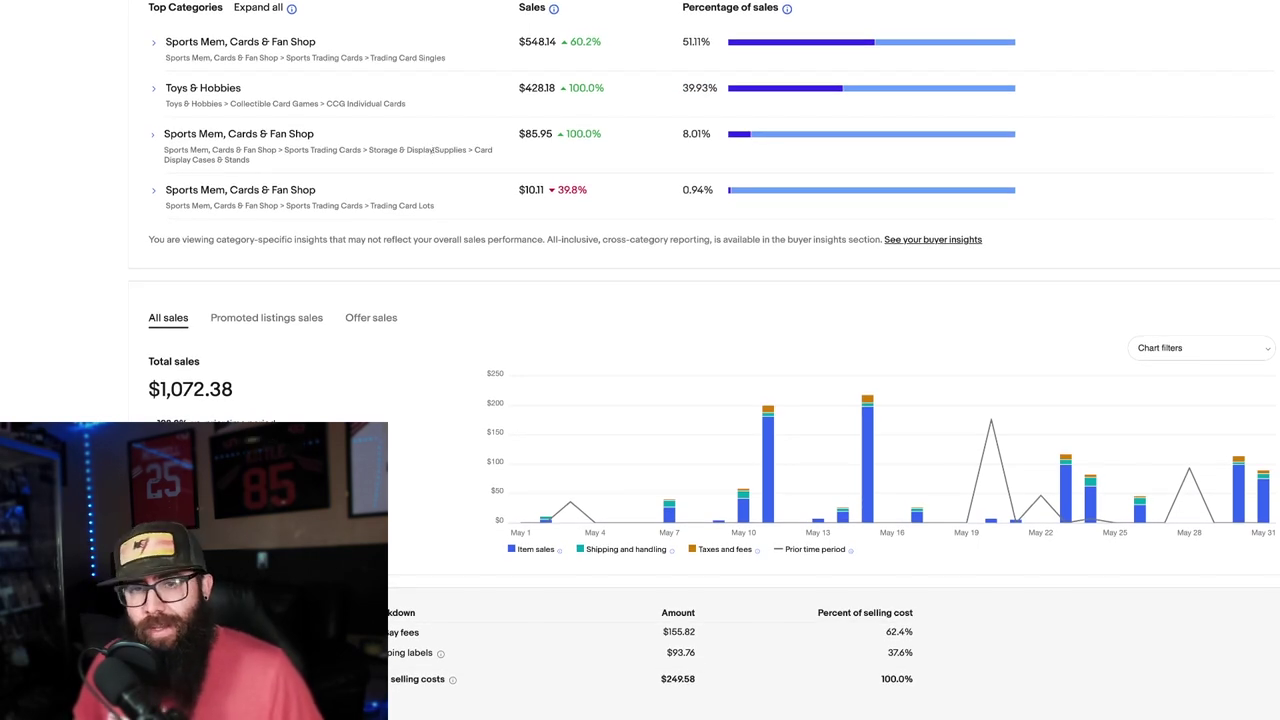
pyautogui.scroll(-2, 432, 150)
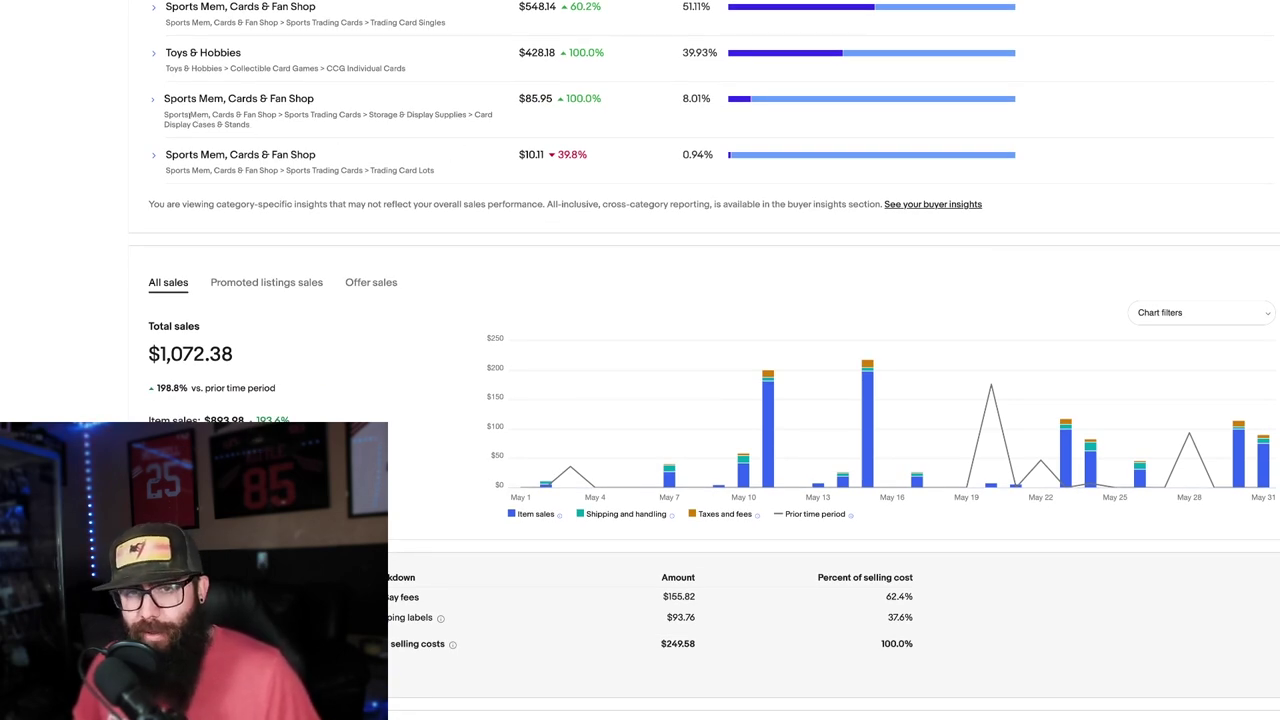
pyautogui.moveTo(164, 114); pyautogui.dragTo(552, 104)
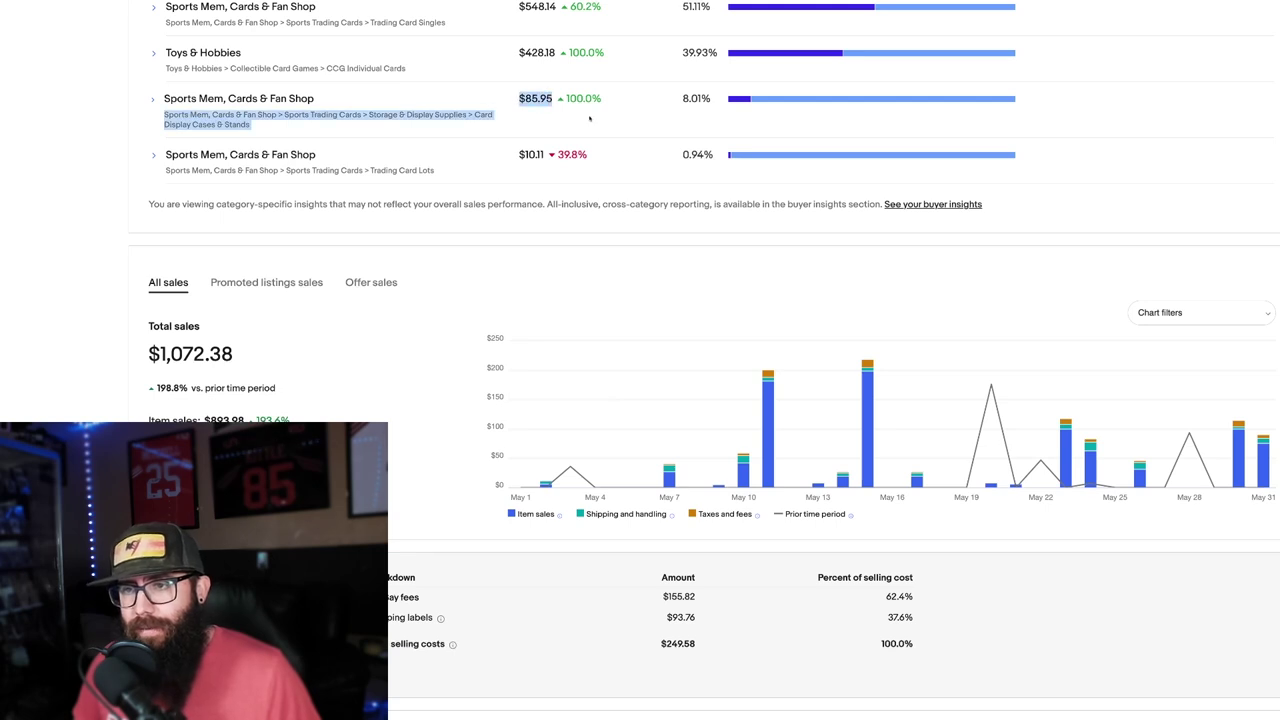
pyautogui.click(587, 112)
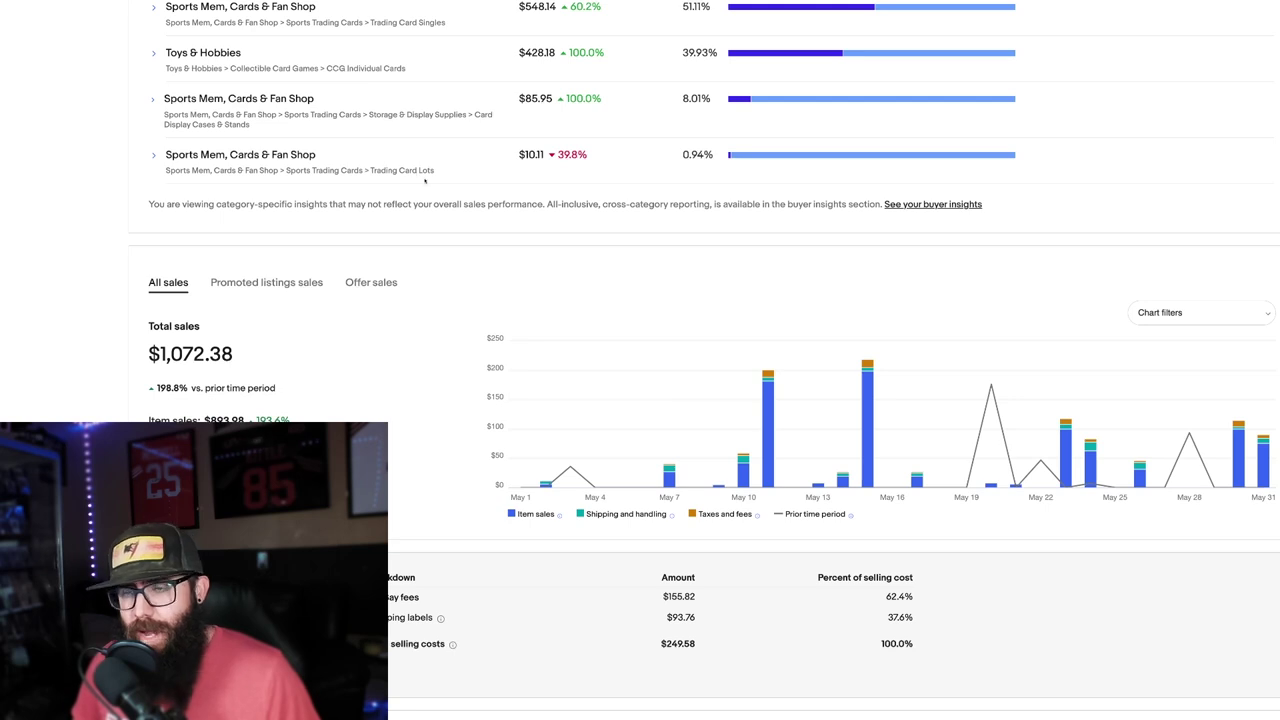
pyautogui.scroll(-1, 385, 170)
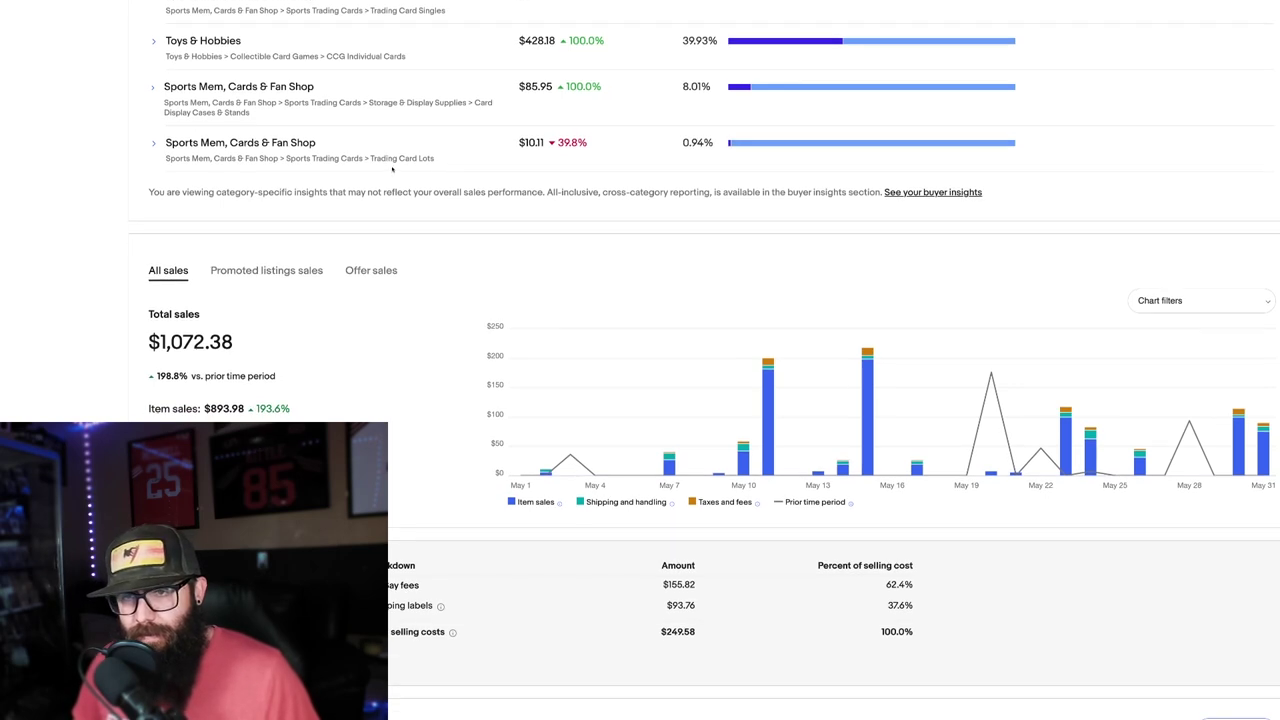
pyautogui.doubleClick(517, 147)
pyautogui.click(613, 138)
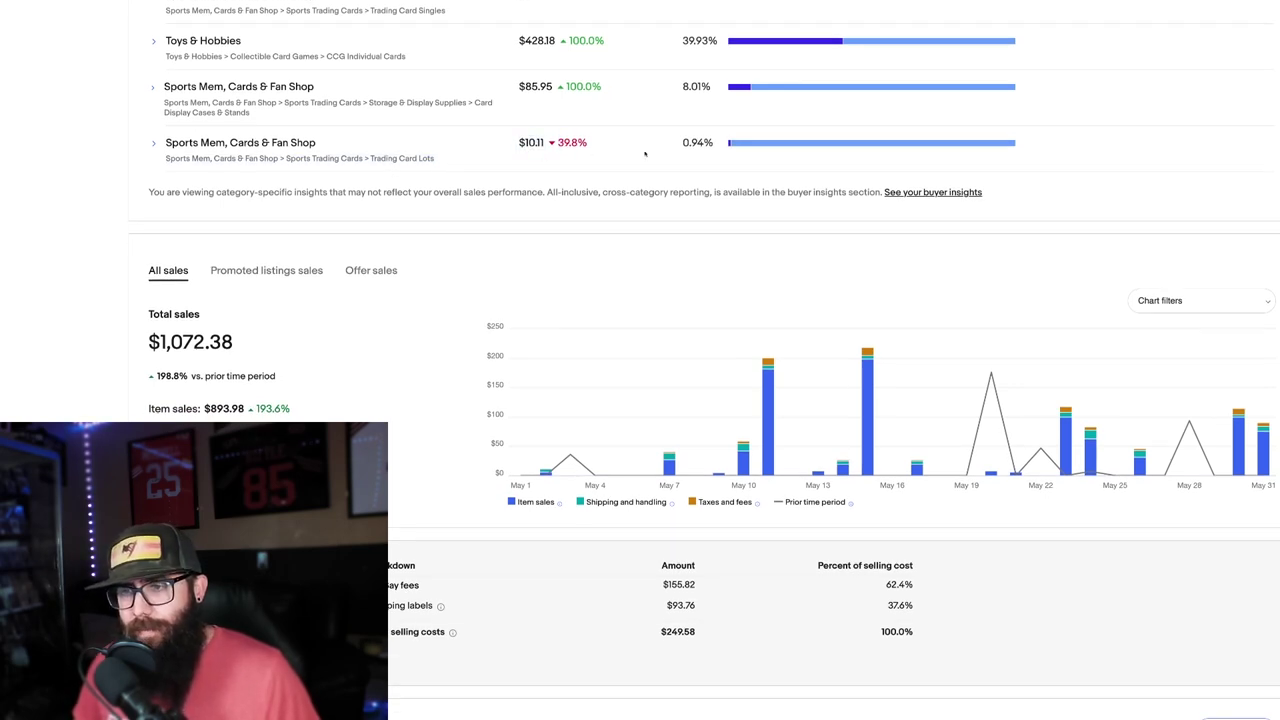
# Examine the daily sales chart and the selling costs breakdown for May, and switch back to the 2024 Sports Card Spreadsheet in Google Sheets
pyautogui.scroll(-4, 560, 165)
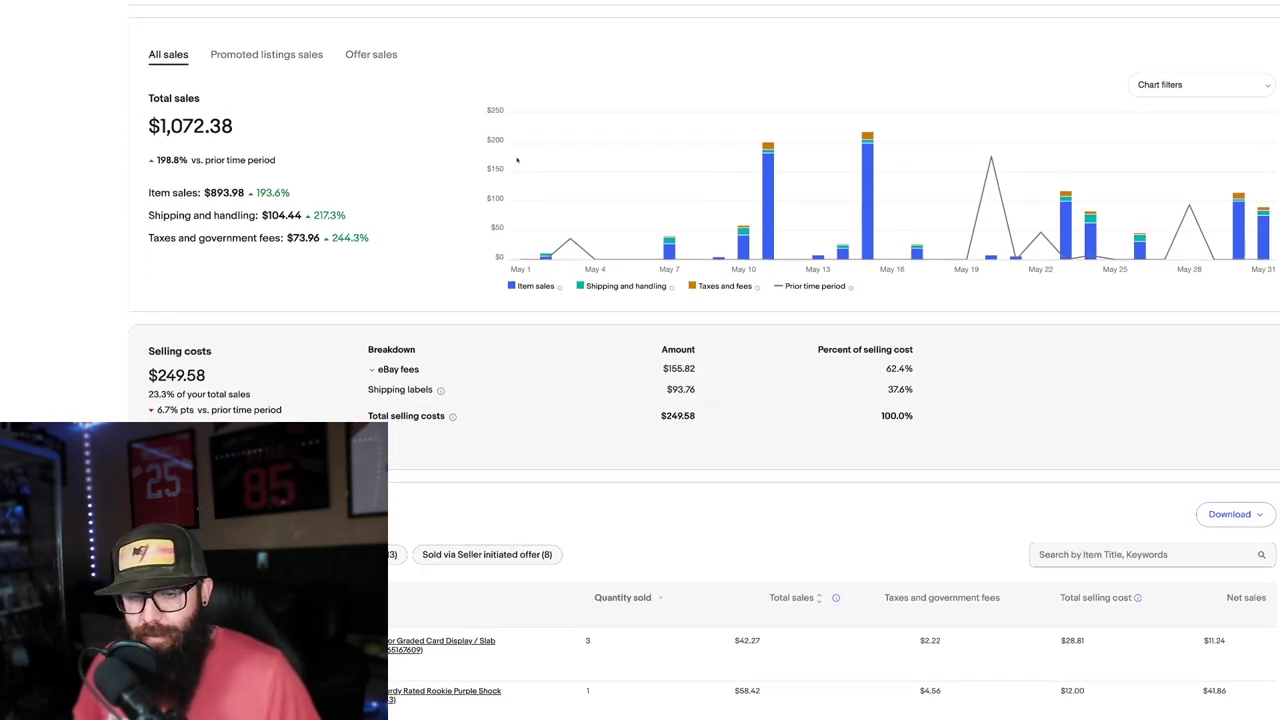
pyautogui.scroll(-1, 510, 170)
pyautogui.scroll(-1, 477, 167)
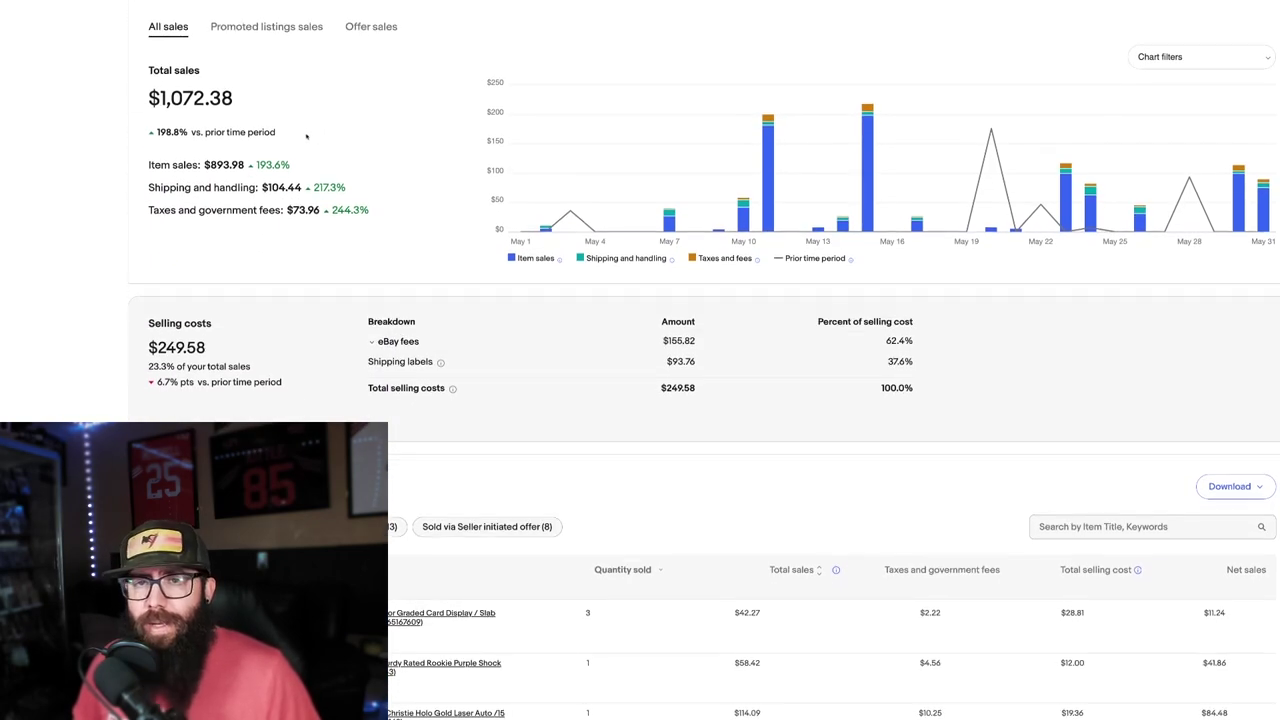
pyautogui.scroll(-1, 591, 237)
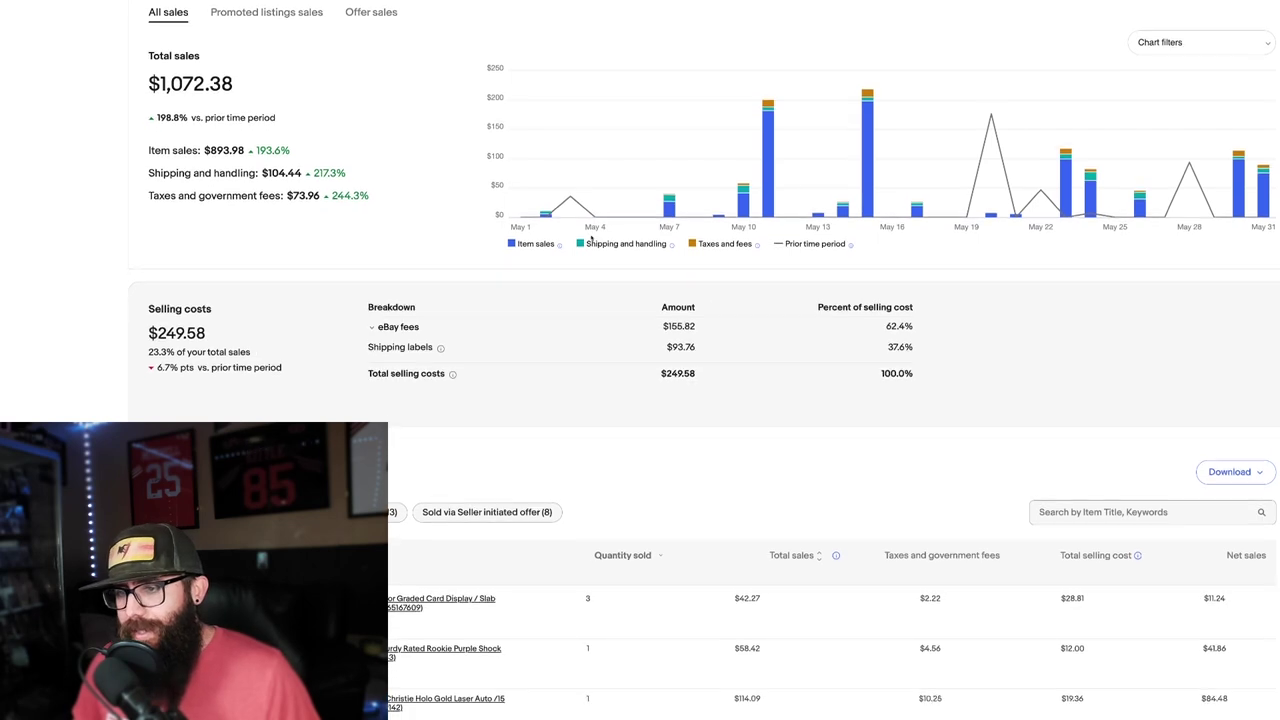
pyautogui.scroll(1, 591, 237)
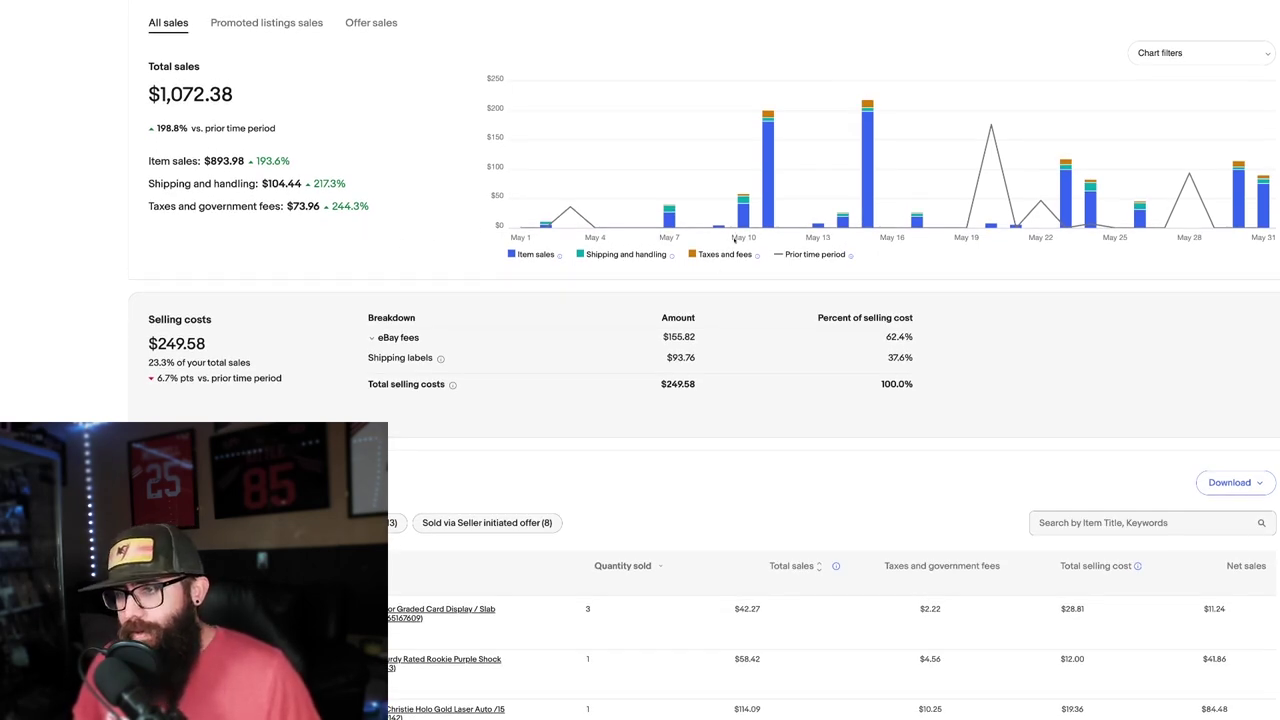
pyautogui.moveTo(765, 188)
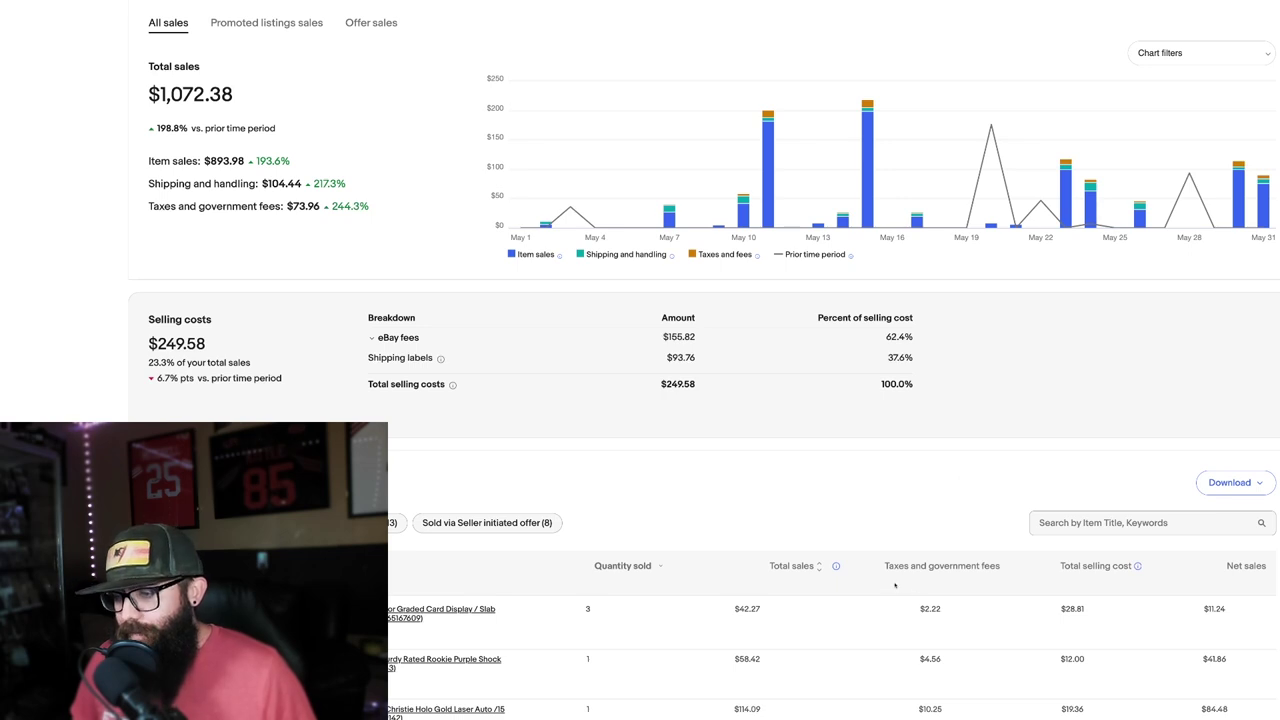
pyautogui.hotkey('ctrl', 'Tab')
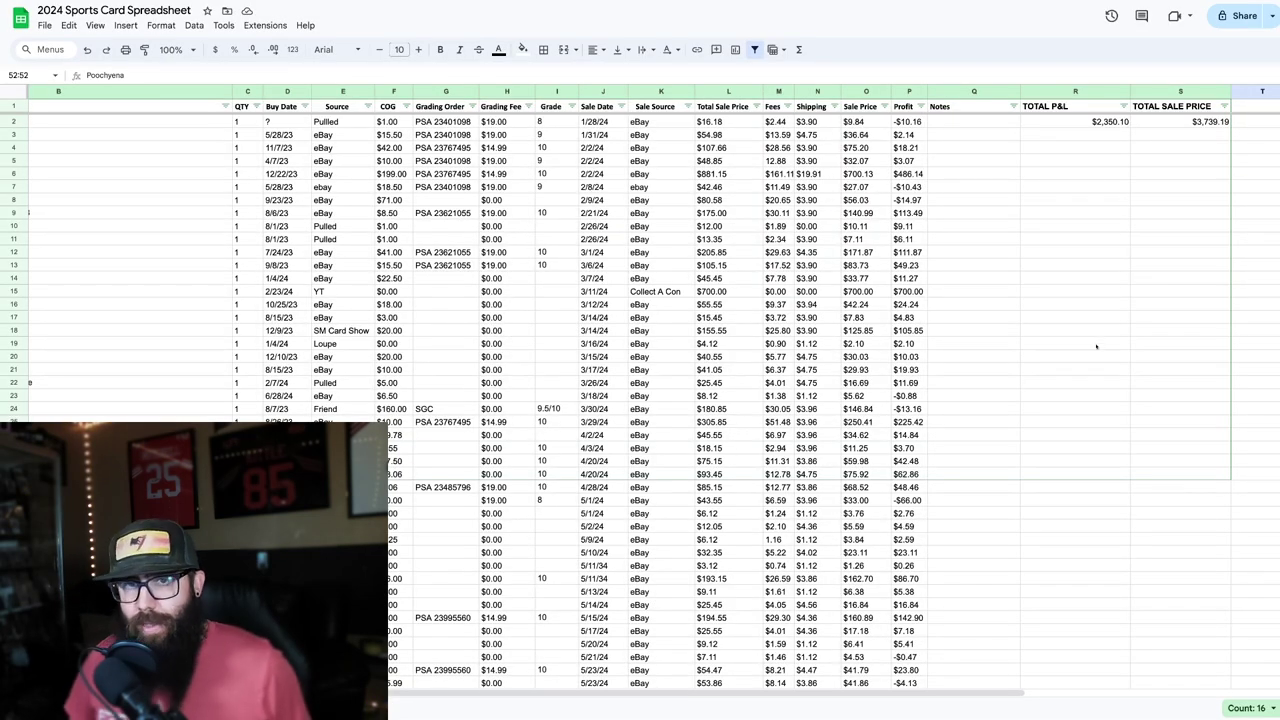